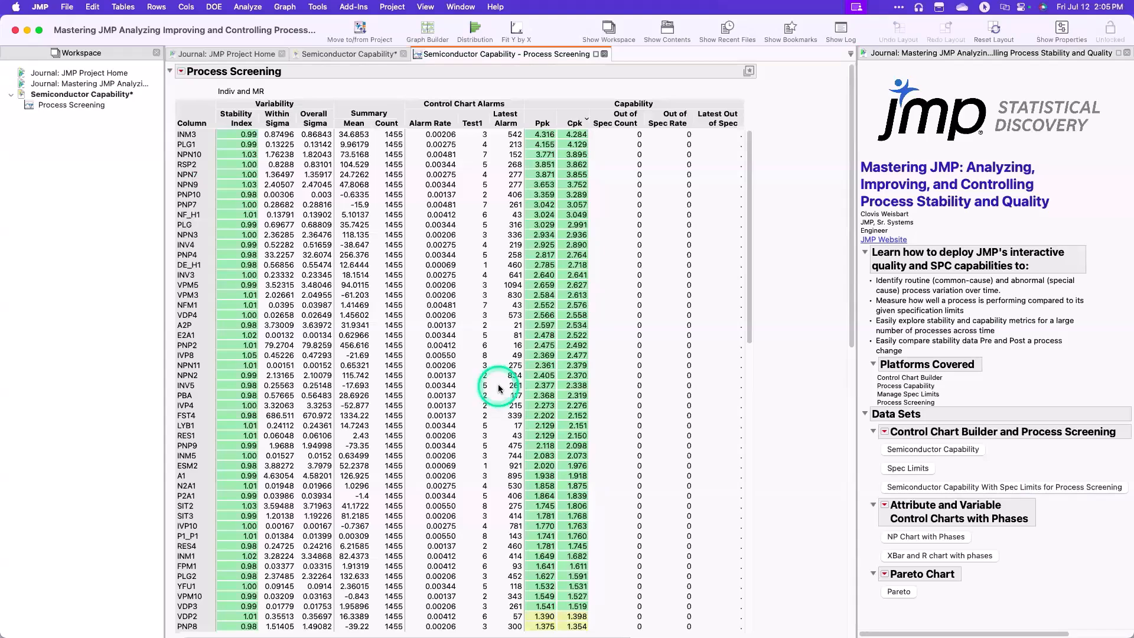
# Step: Review the Process Screening report's capability columns, the Process Performance Graph and the Goal Plot
pyautogui.scroll(-10, 500, 388)
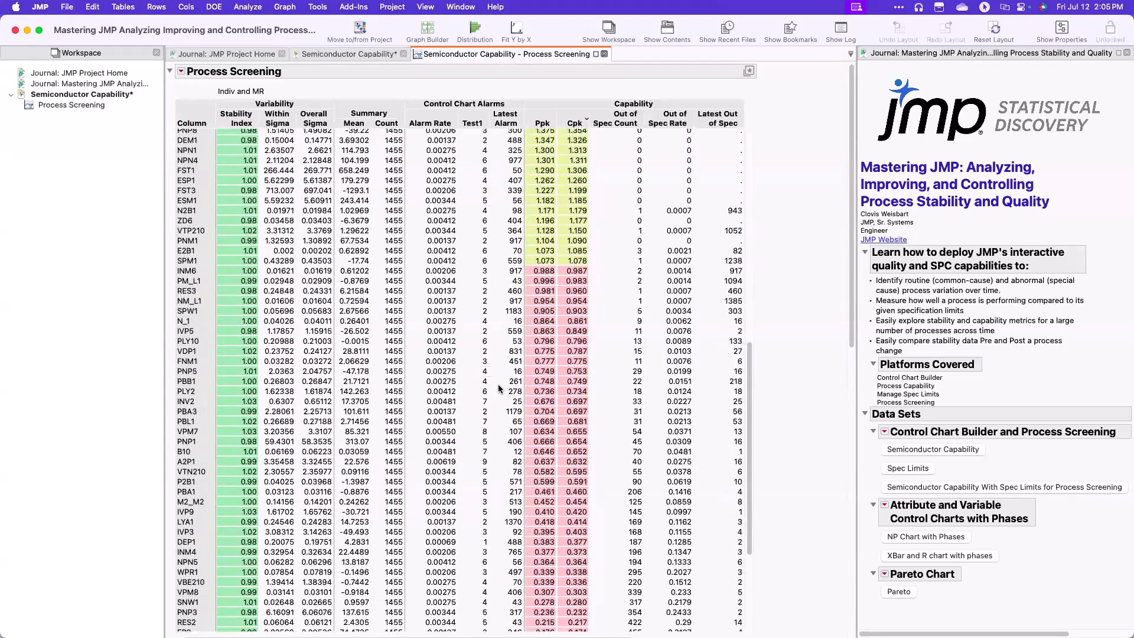
pyautogui.scroll(-8, 499, 389)
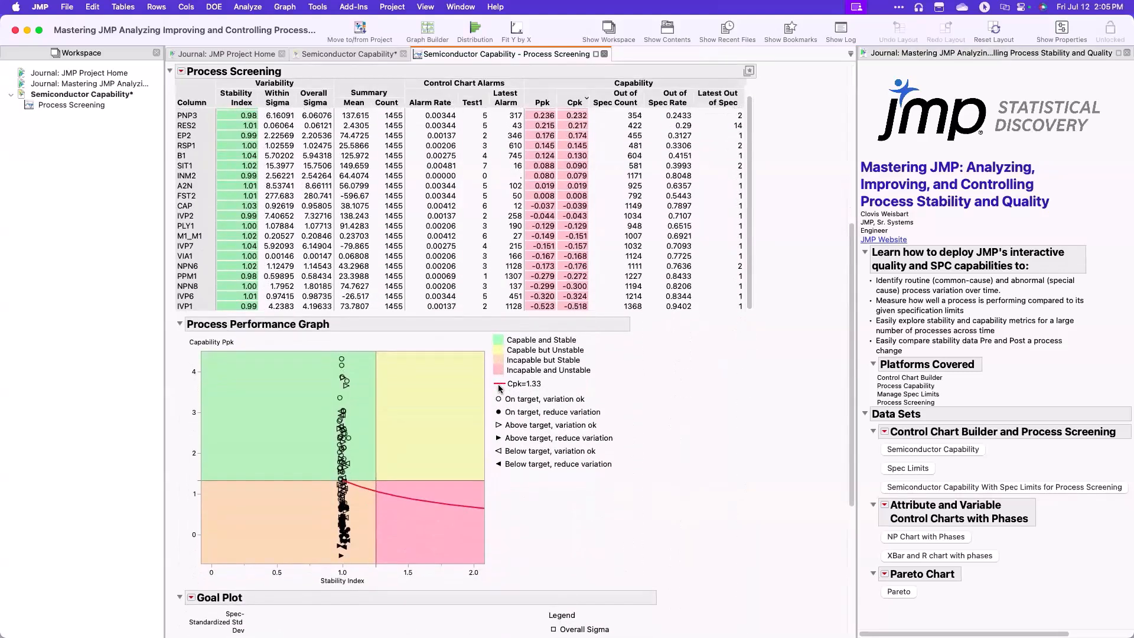
pyautogui.scroll(-5, 498, 384)
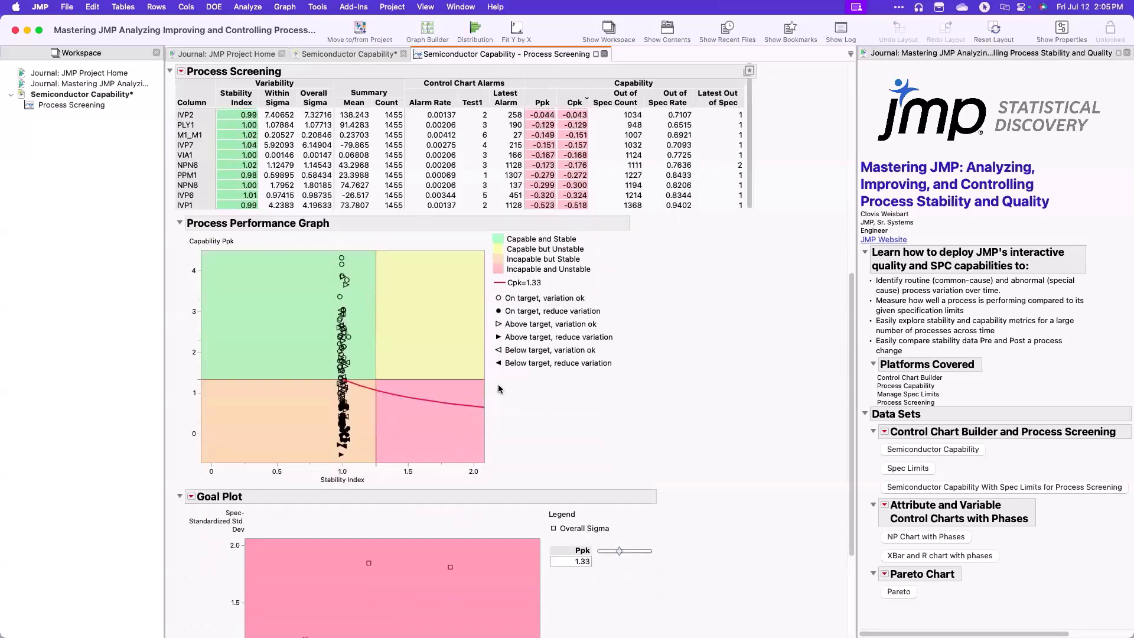
pyautogui.click(314, 475)
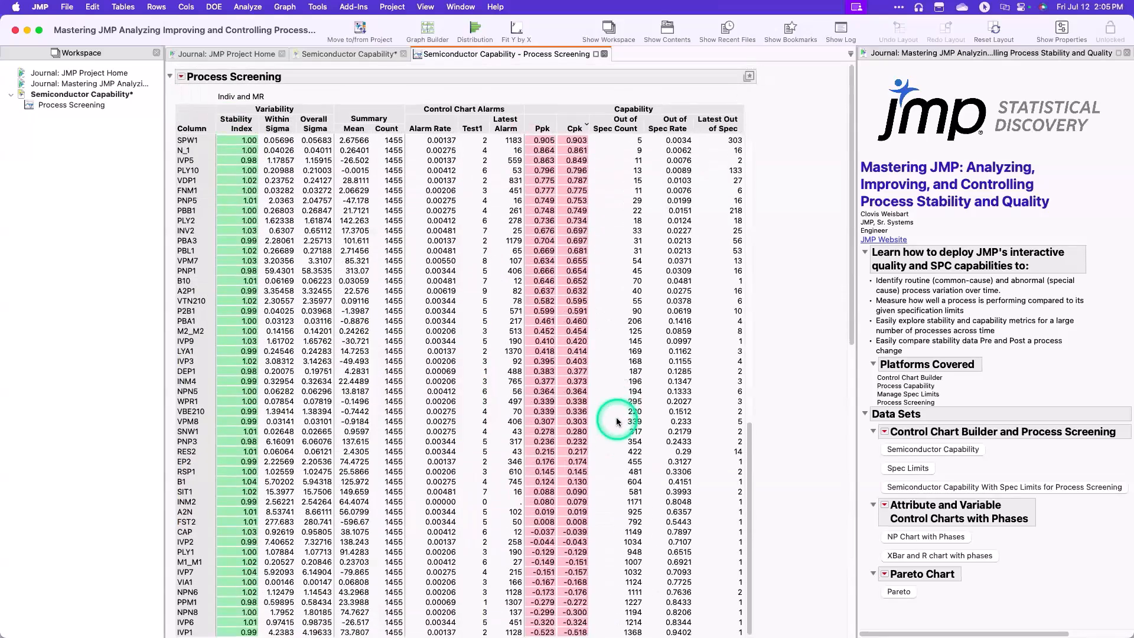
pyautogui.scroll(-1, 616, 422)
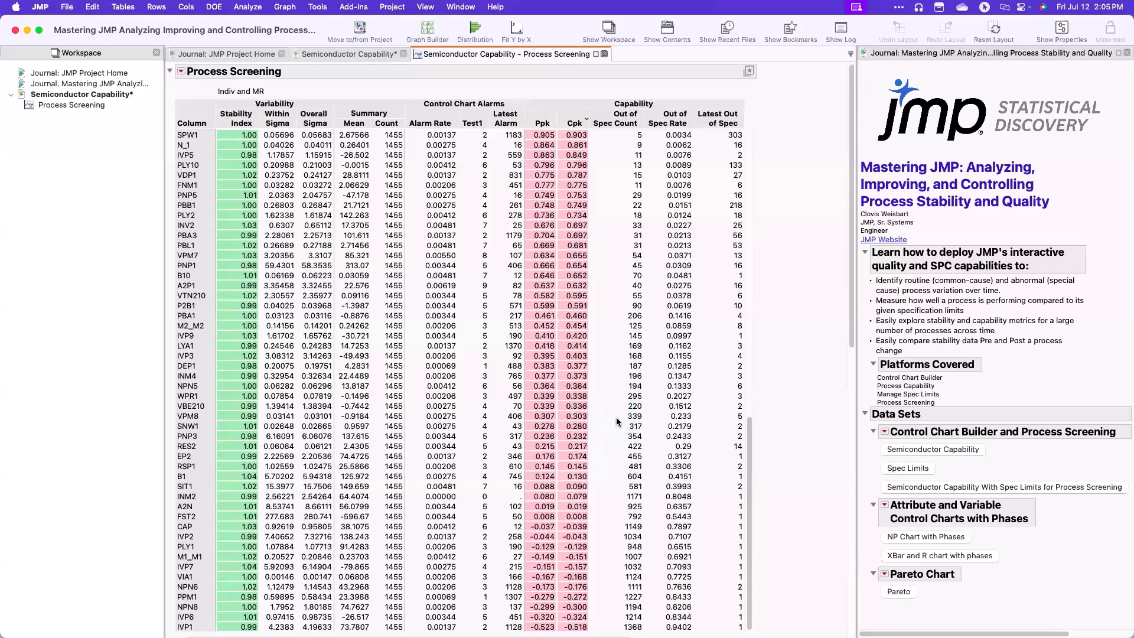
pyautogui.click(611, 396)
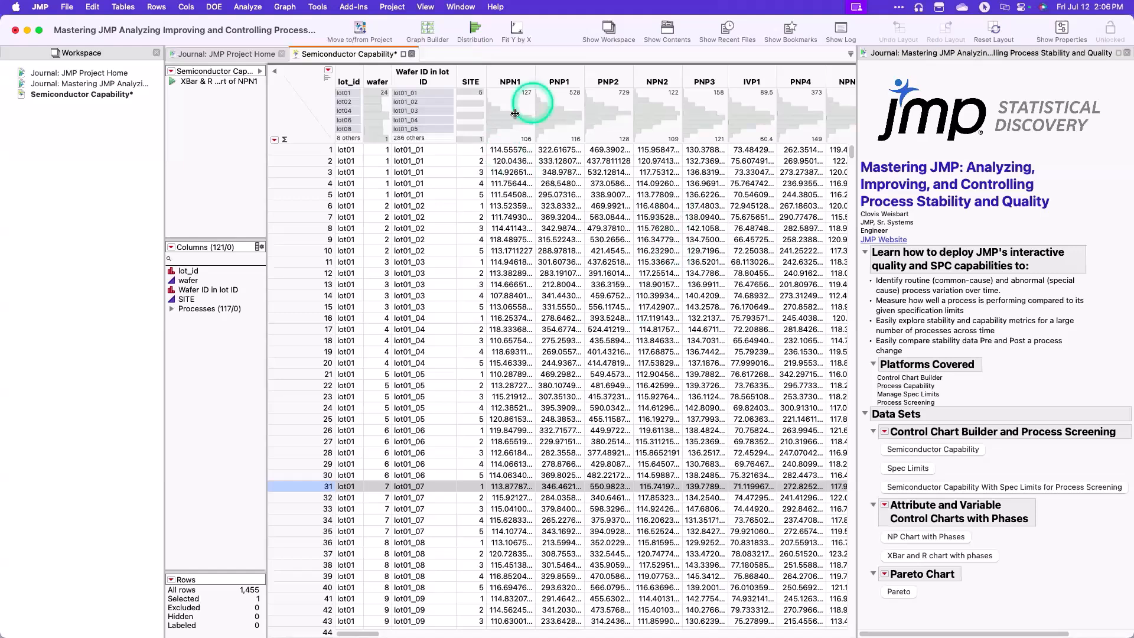
# Step: In the NPN1 column's Spec Limits property, turn on Show as Graph Reference Lines and accept the change
pyautogui.click(510, 74)
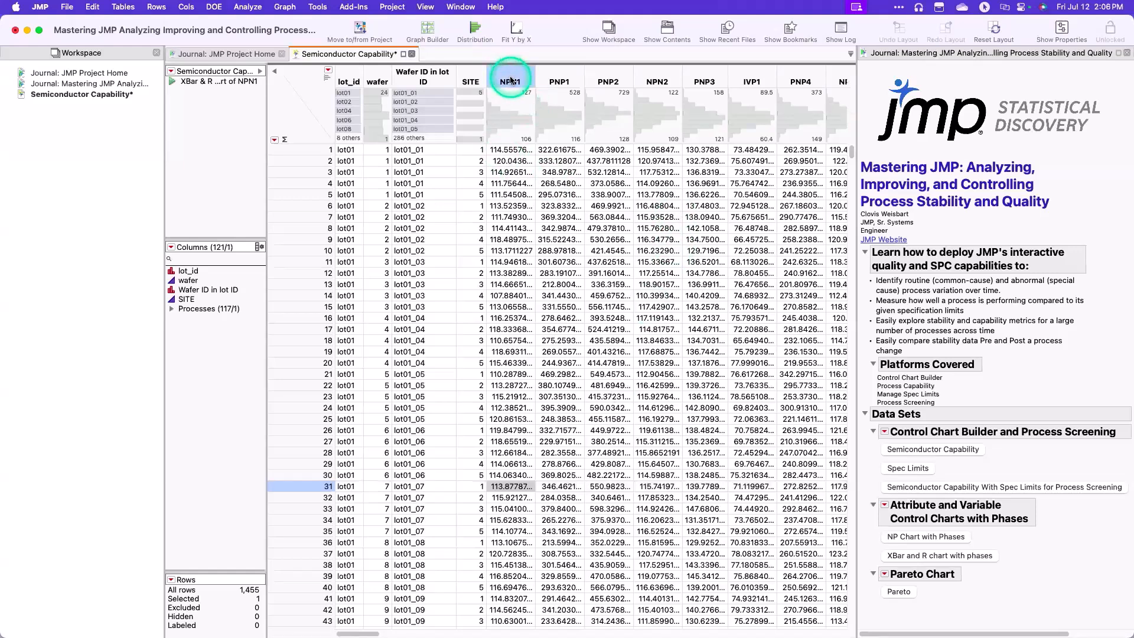
pyautogui.rightClick(512, 75)
pyautogui.click(549, 96)
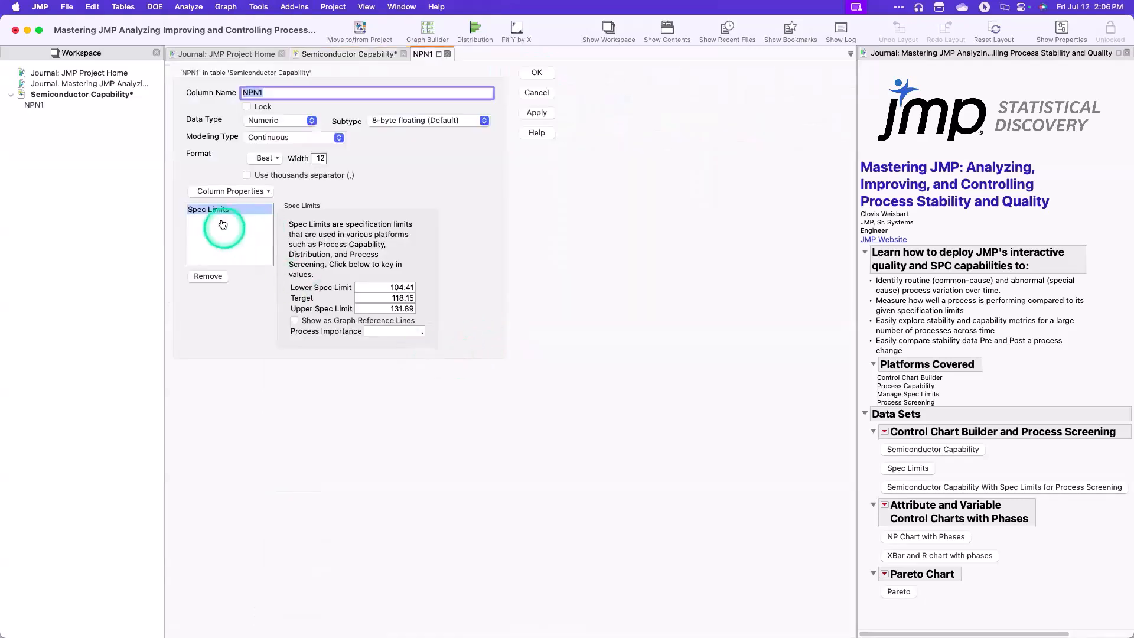
pyautogui.click(241, 190)
pyautogui.scroll(-5, 281, 328)
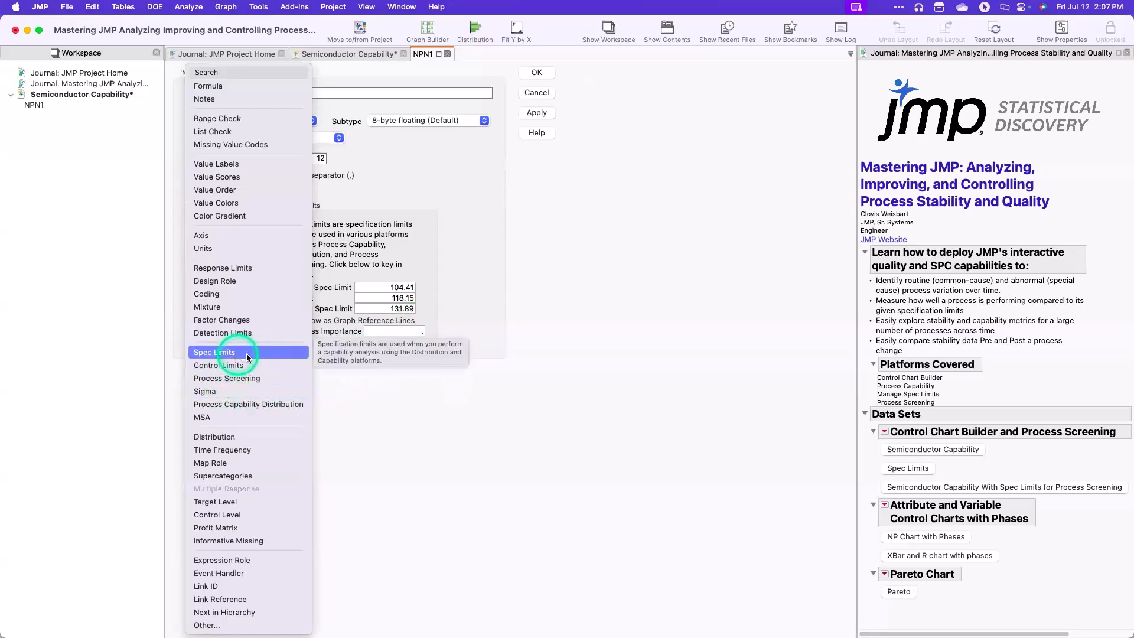
pyautogui.click(462, 311)
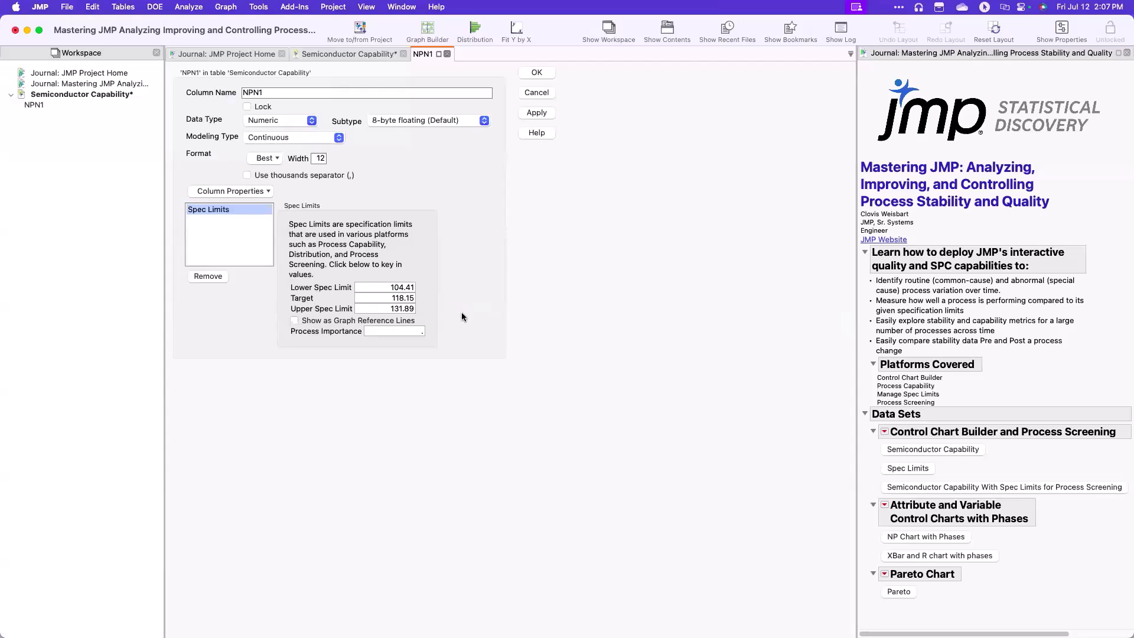
pyautogui.click(412, 278)
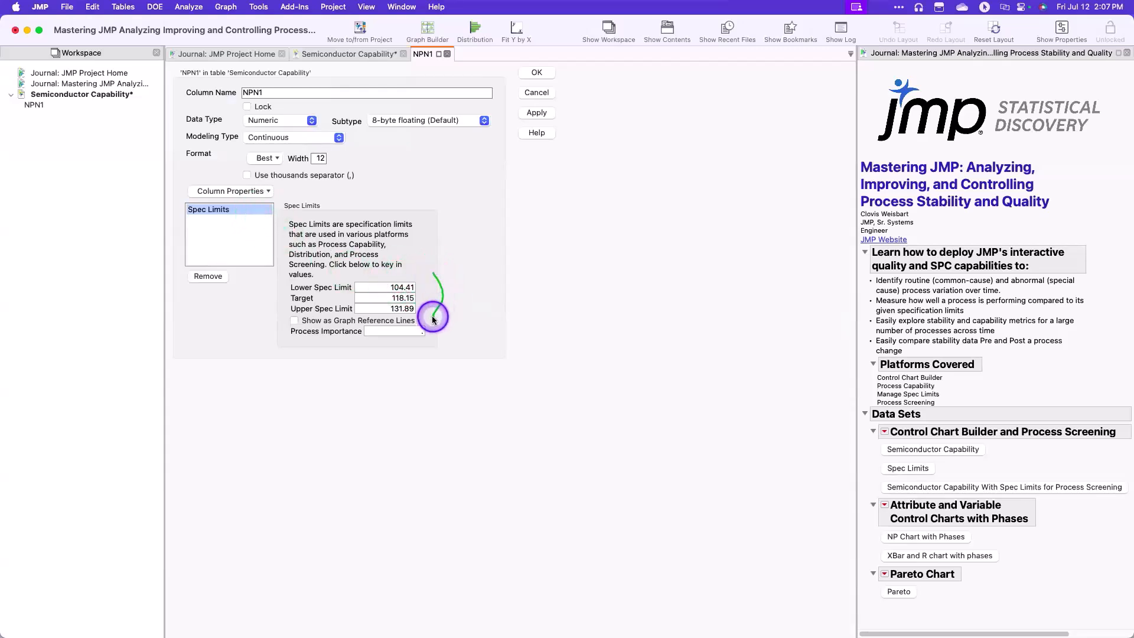
pyautogui.click(295, 321)
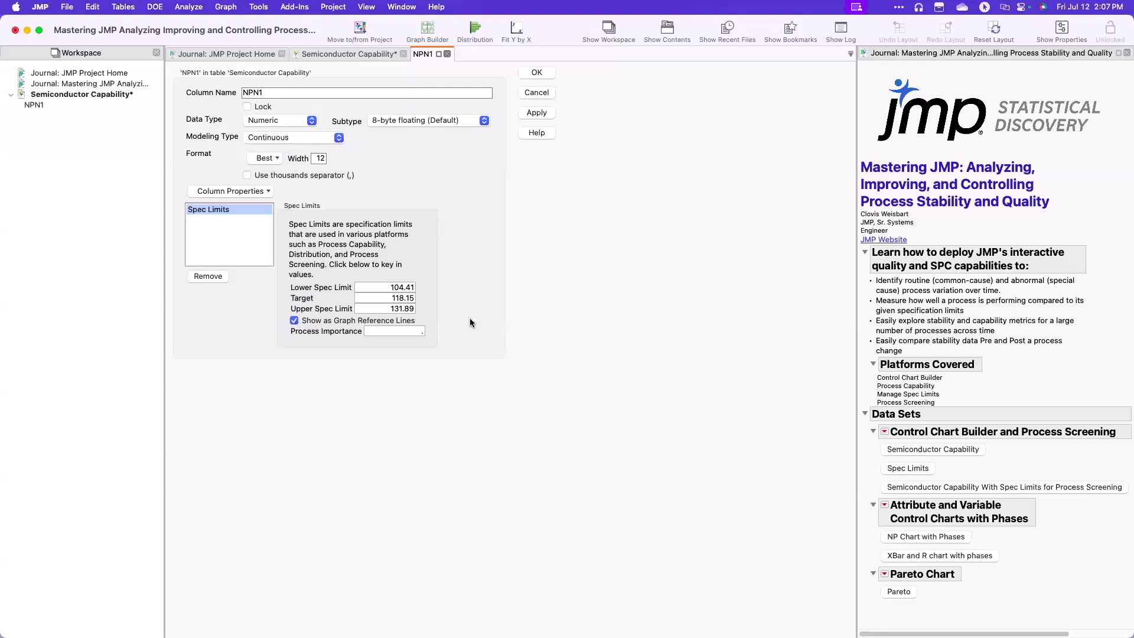
pyautogui.click(536, 73)
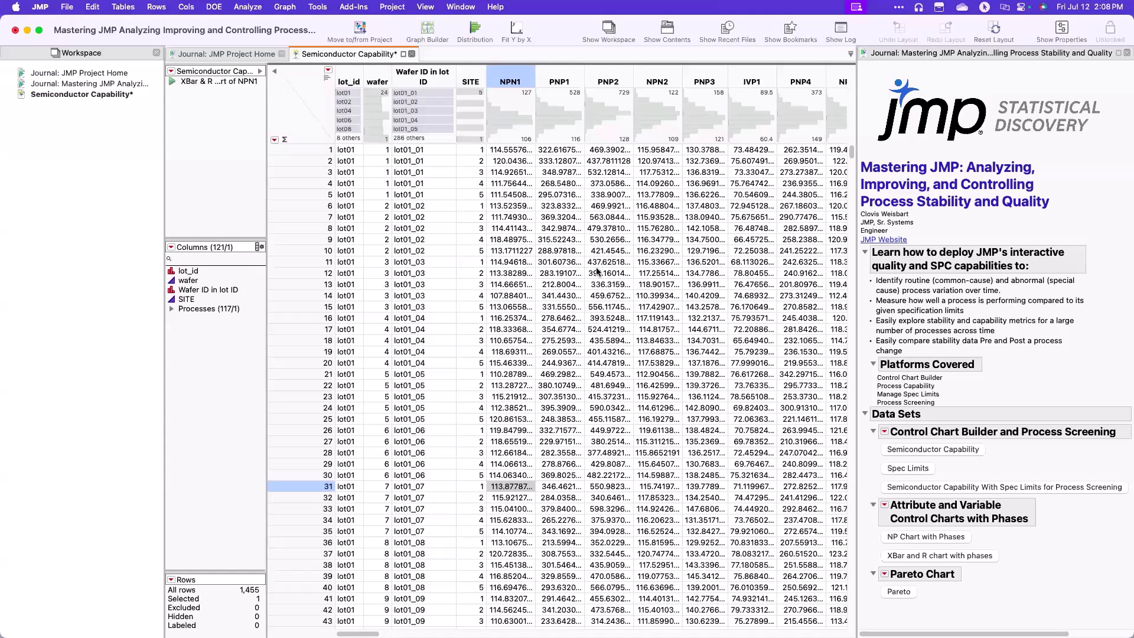
# Step: Launch Control Chart Builder and assign NPN1 from the Processes group as the Y variable
pyautogui.click(248, 6)
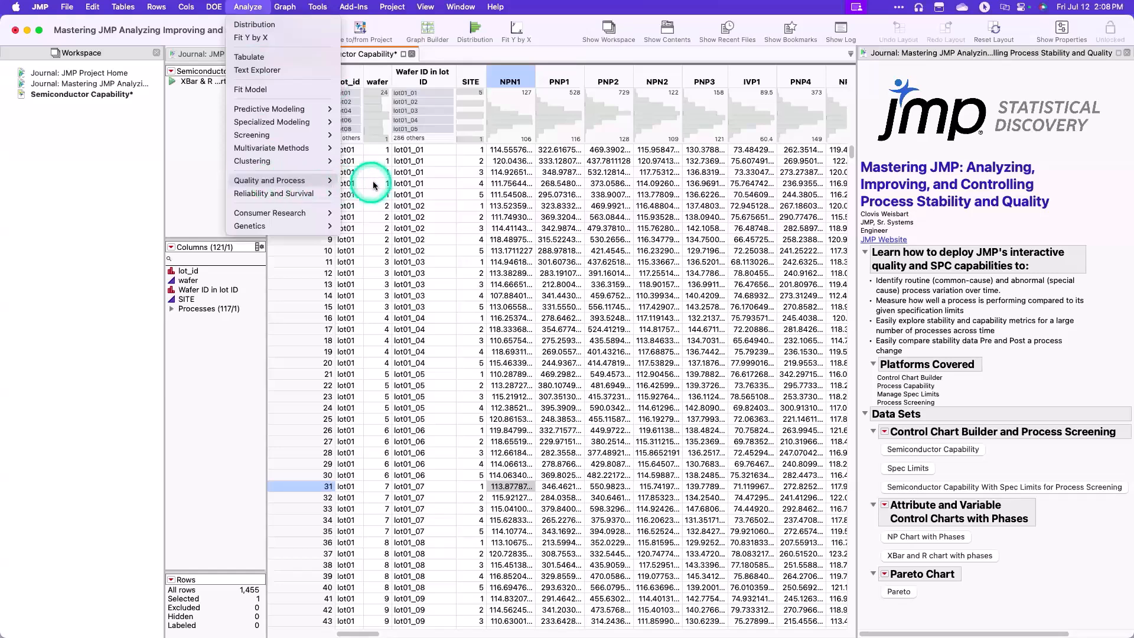
pyautogui.moveTo(273, 183)
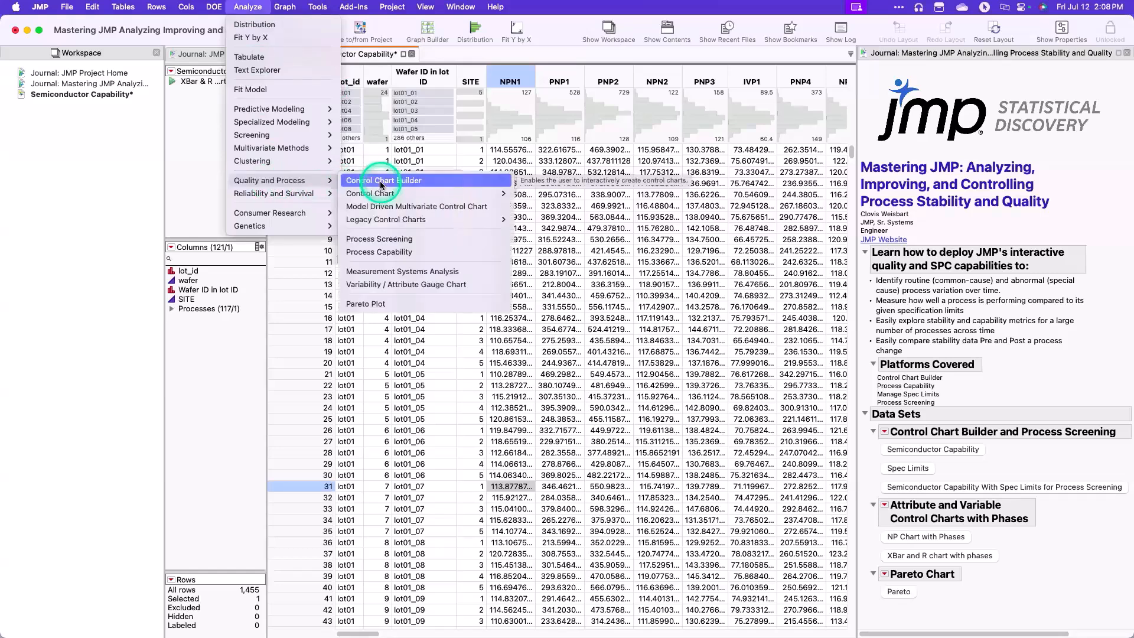
pyautogui.click(381, 185)
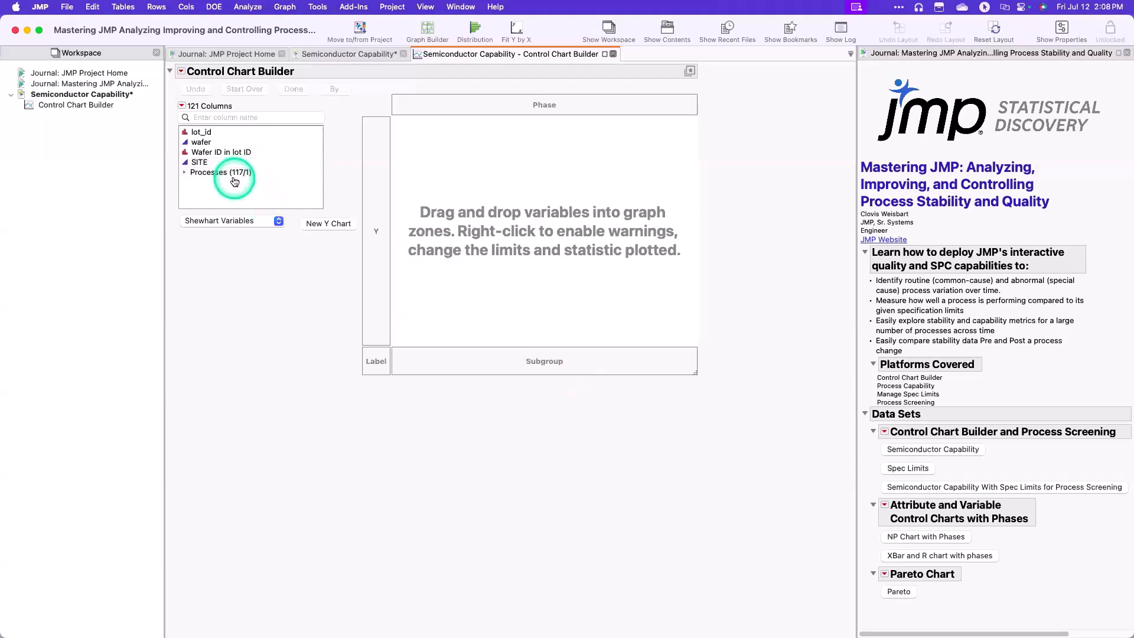
pyautogui.click(184, 175)
pyautogui.click(209, 183)
pyautogui.moveTo(208, 182); pyautogui.dragTo(374, 167)
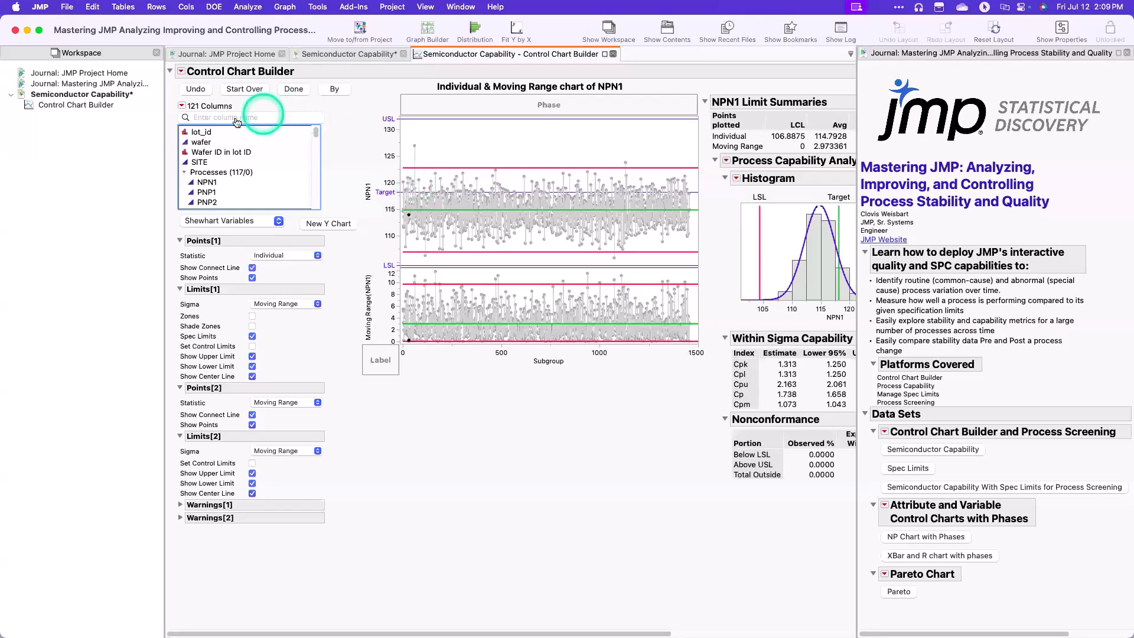
# Step: Assign wafer as the subgroup variable of the NPN1 control chart and clear the point selection
pyautogui.click(220, 143)
pyautogui.moveTo(200, 143); pyautogui.dragTo(516, 355)
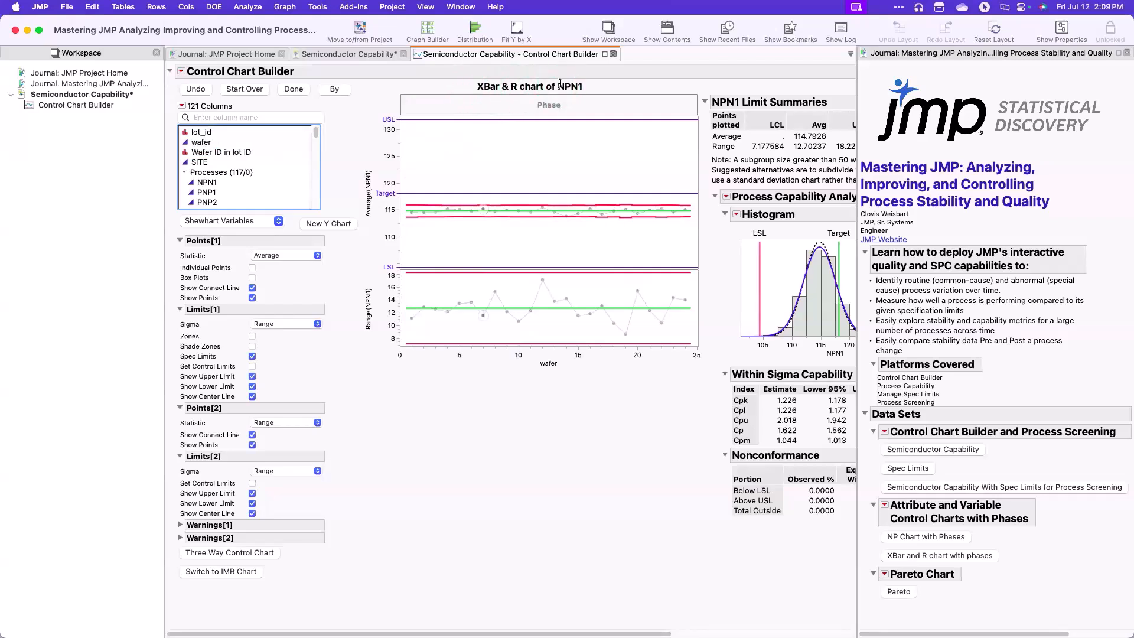
pyautogui.click(520, 169)
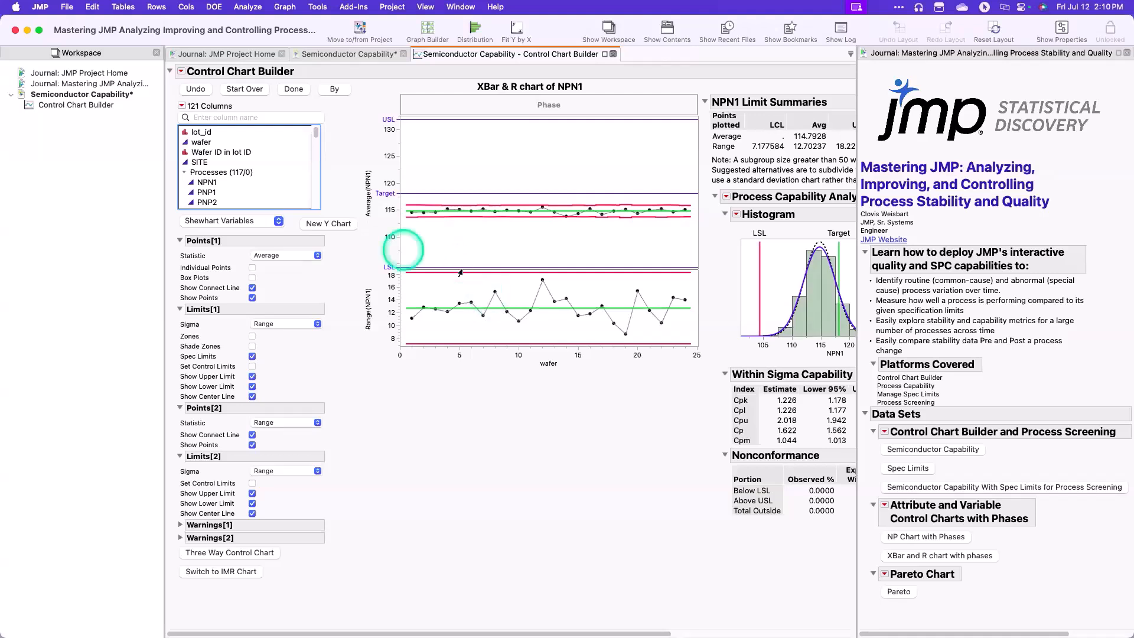
# Step: Widen the Average(NPN1) axis to about 97 to 140 so both spec limit lines sit well inside the chart
pyautogui.moveTo(447, 213)
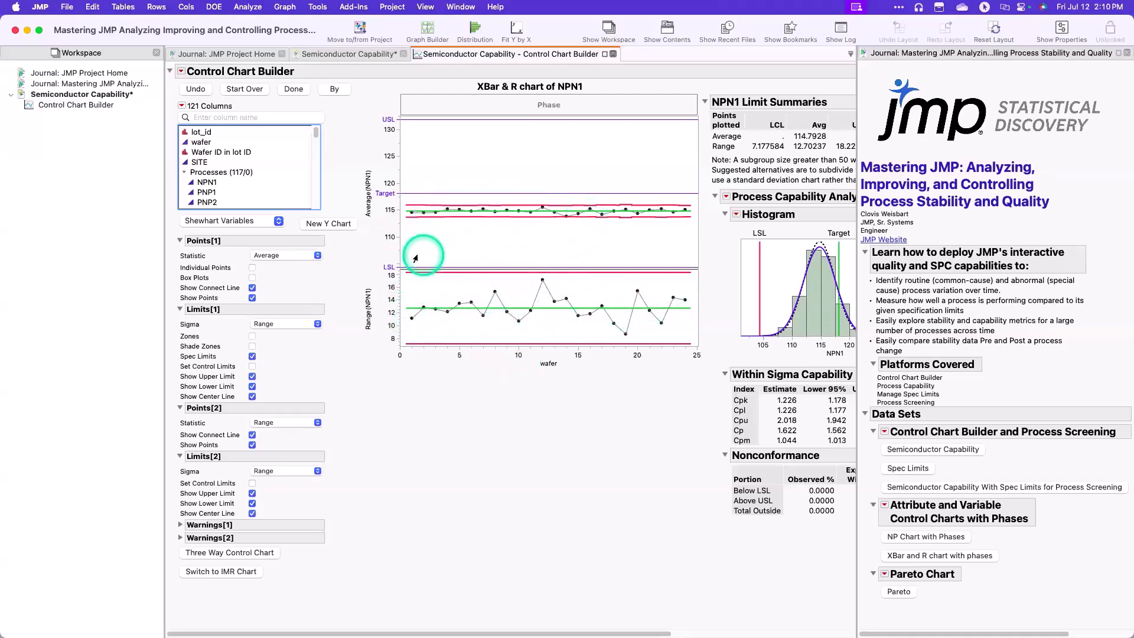
pyautogui.moveTo(385, 246); pyautogui.dragTo(392, 210)
pyautogui.moveTo(392, 129); pyautogui.dragTo(392, 154)
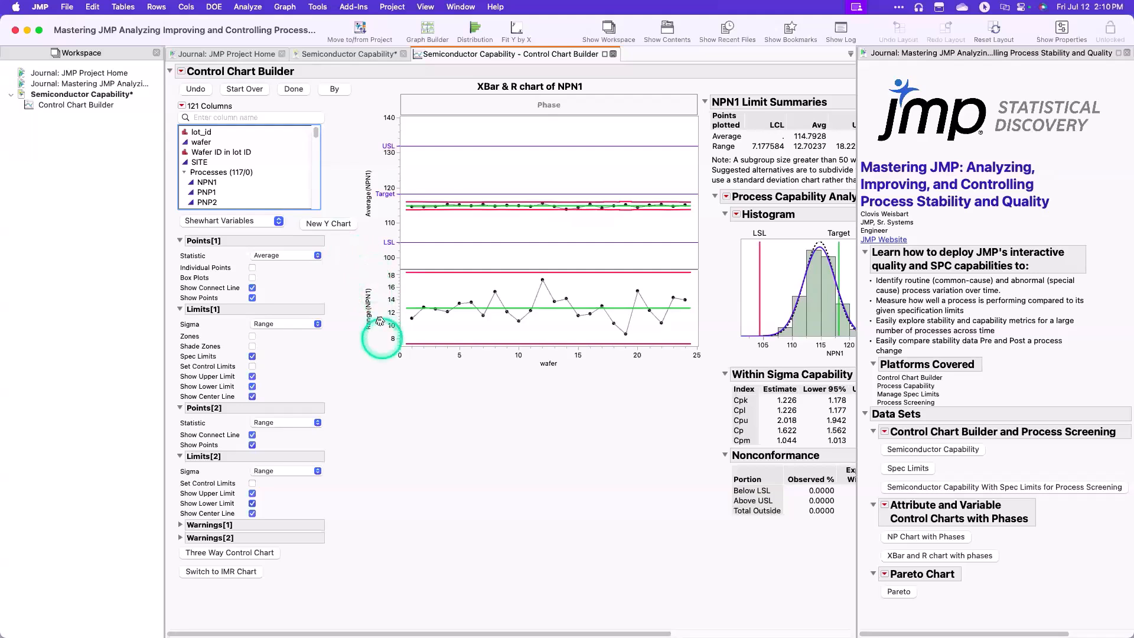
# Step: Add an Interactive Capability Plot to the Process Capability Analysis of NPN1
pyautogui.hscroll(5, 594, 514)
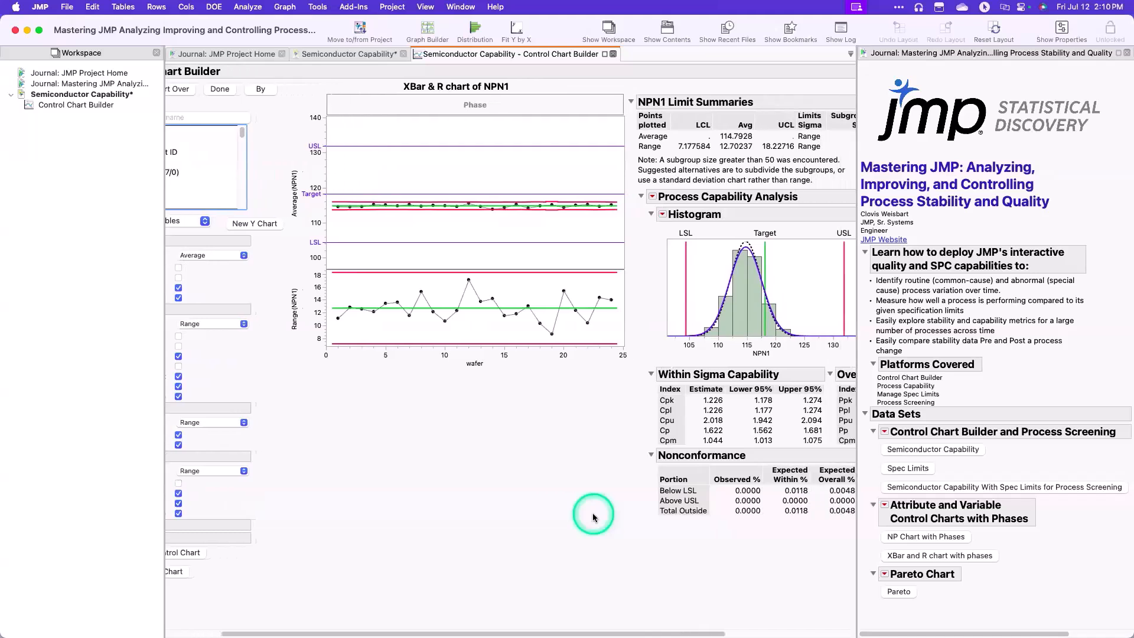
pyautogui.hscroll(3, 593, 514)
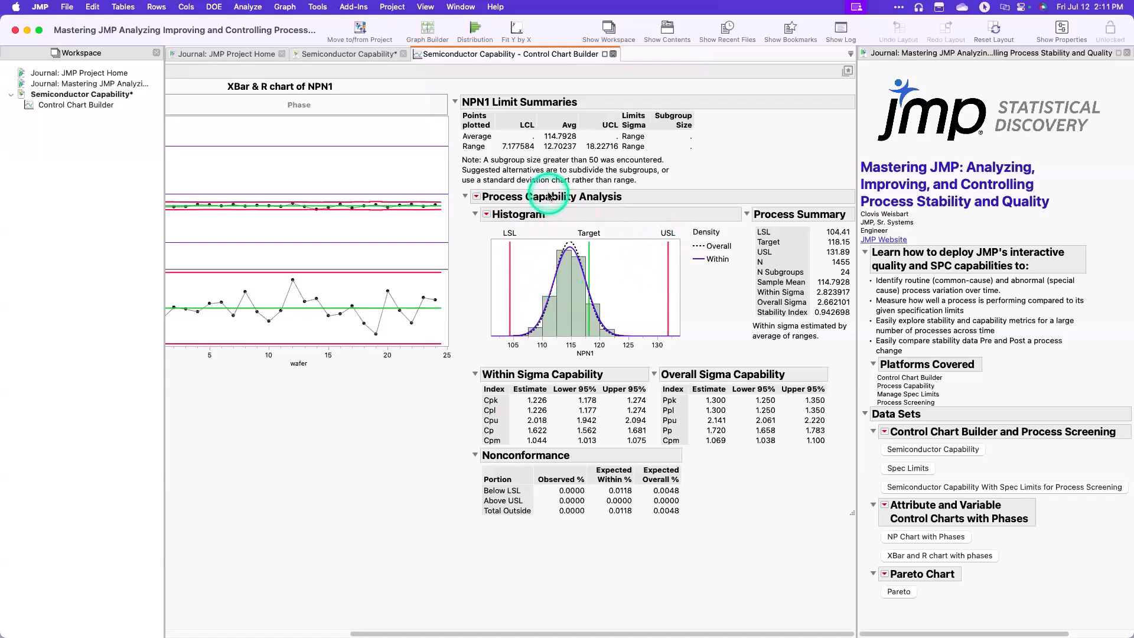
pyautogui.click(476, 198)
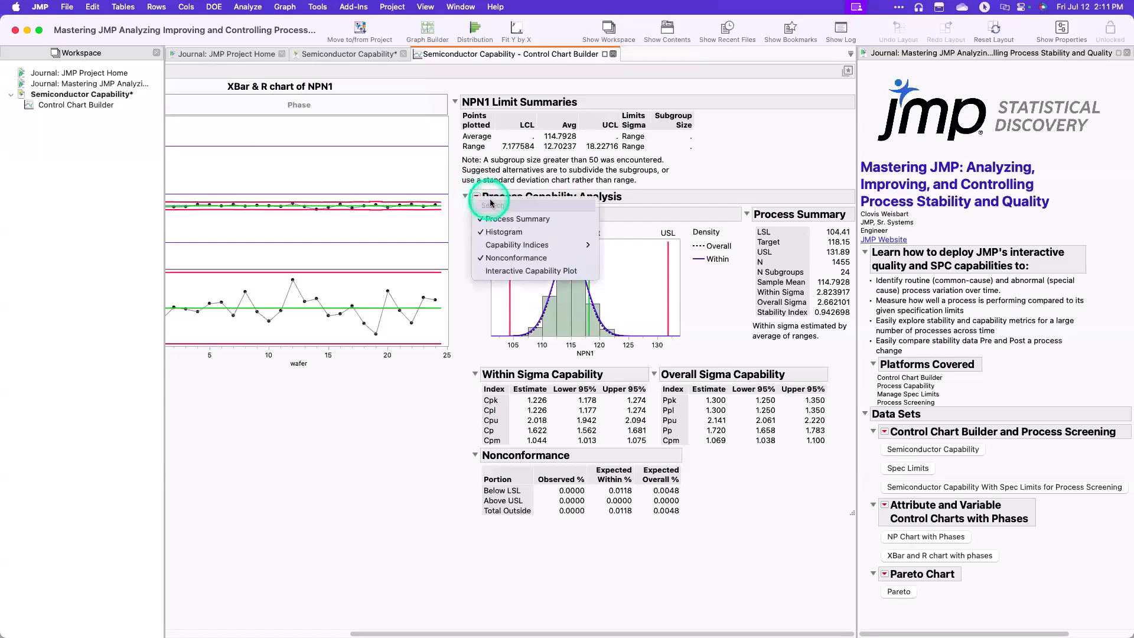
pyautogui.click(532, 270)
# Step: Try shifting the new Target to about 119.763 in the Interactive Capability Plot
pyautogui.scroll(-5, 782, 460)
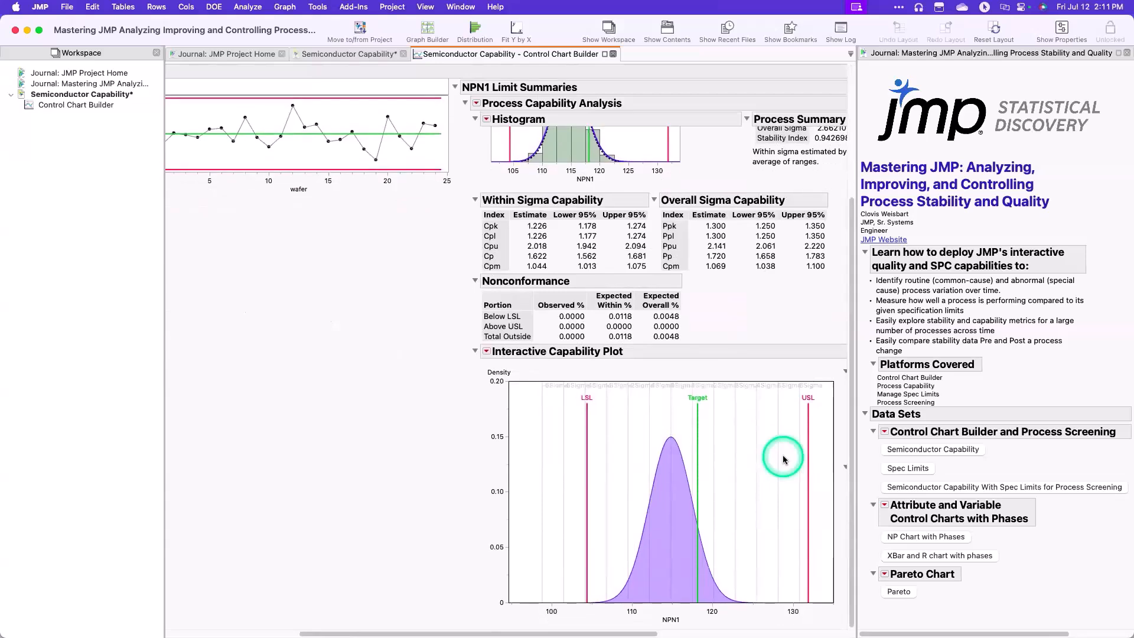
pyautogui.hscroll(5, 784, 459)
pyautogui.moveTo(709, 513); pyautogui.dragTo(719, 514)
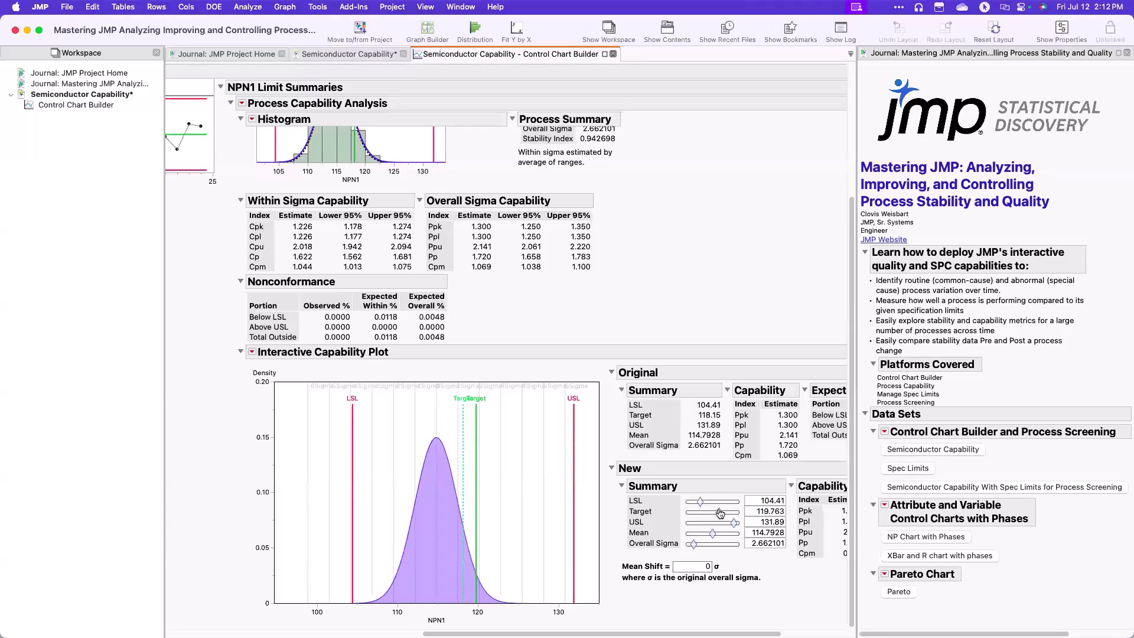
pyautogui.scroll(5, 321, 381)
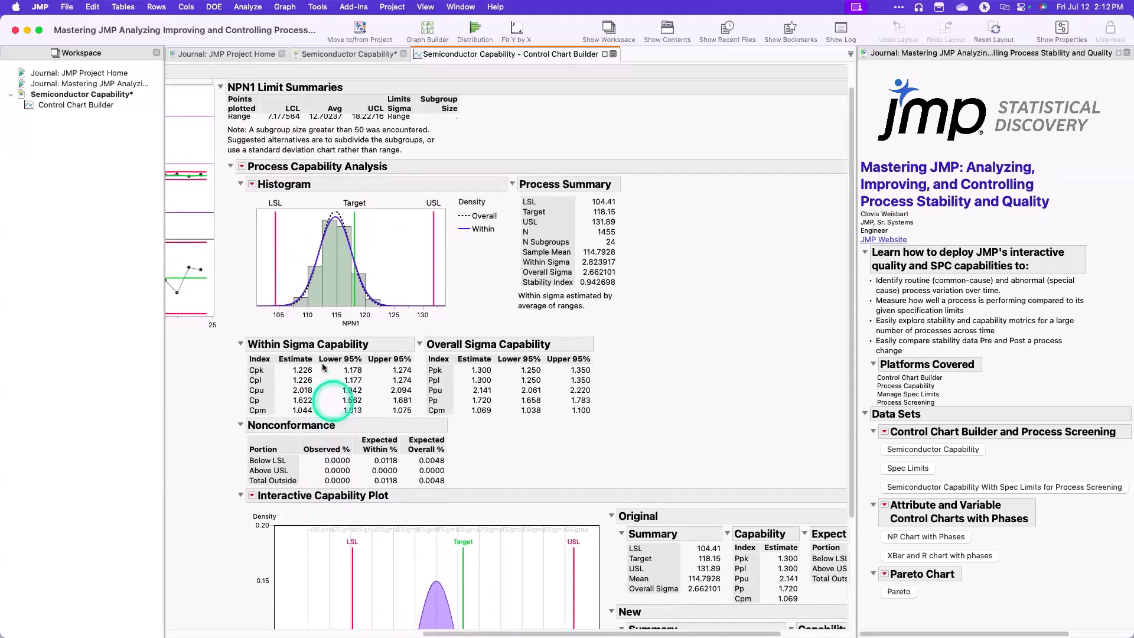
# Step: Collapse the Process Capability Analysis, and change the range chart's Points[2] statistic to Standard Deviation, keeping Standard Deviation as its Limits[2] sigma
pyautogui.click(231, 169)
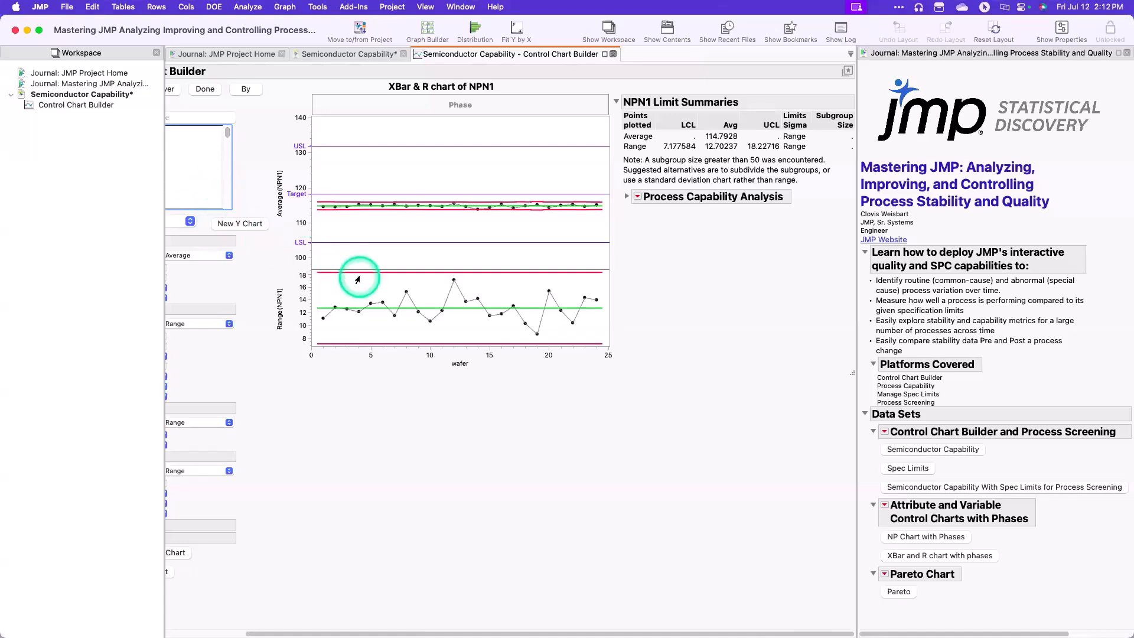
pyautogui.hscroll(-3, 440, 401)
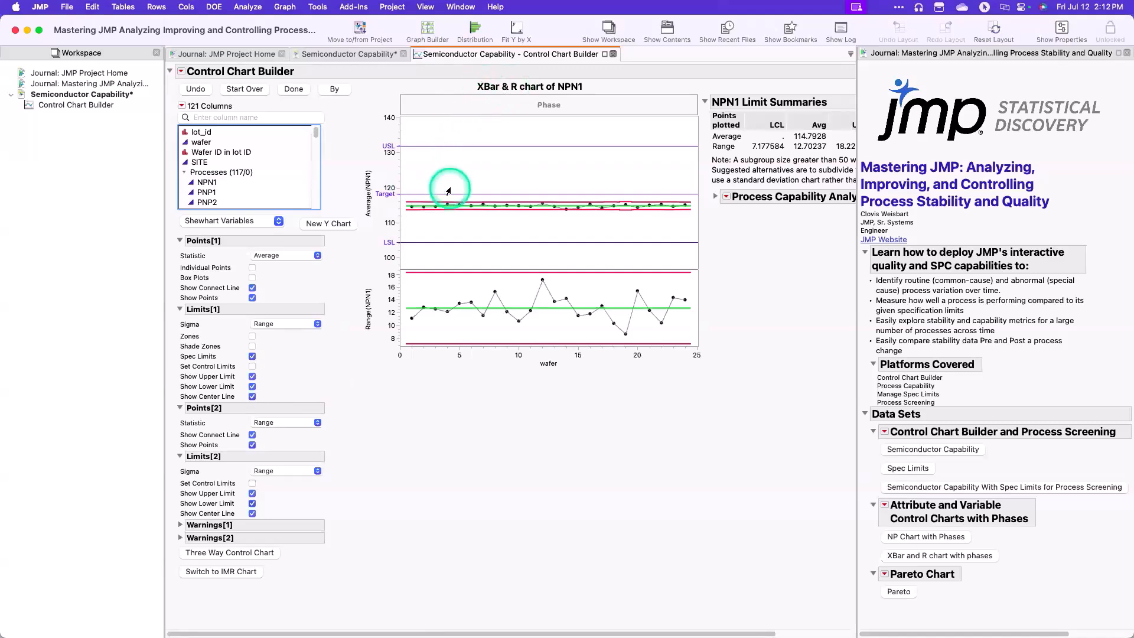
pyautogui.click(282, 425)
pyautogui.click(283, 432)
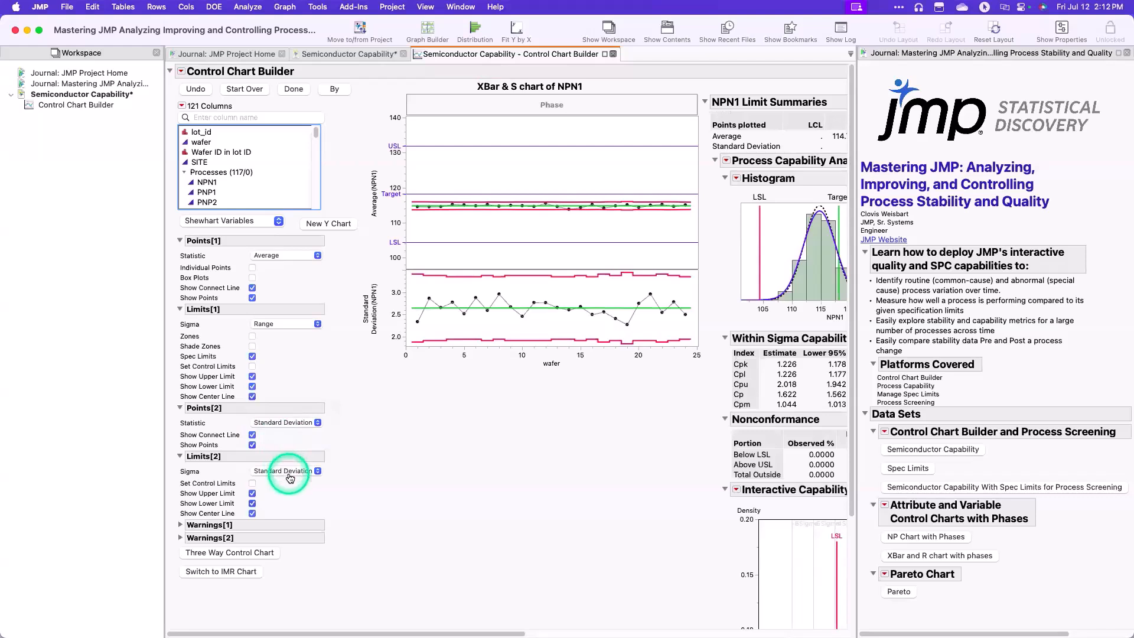
pyautogui.click(288, 472)
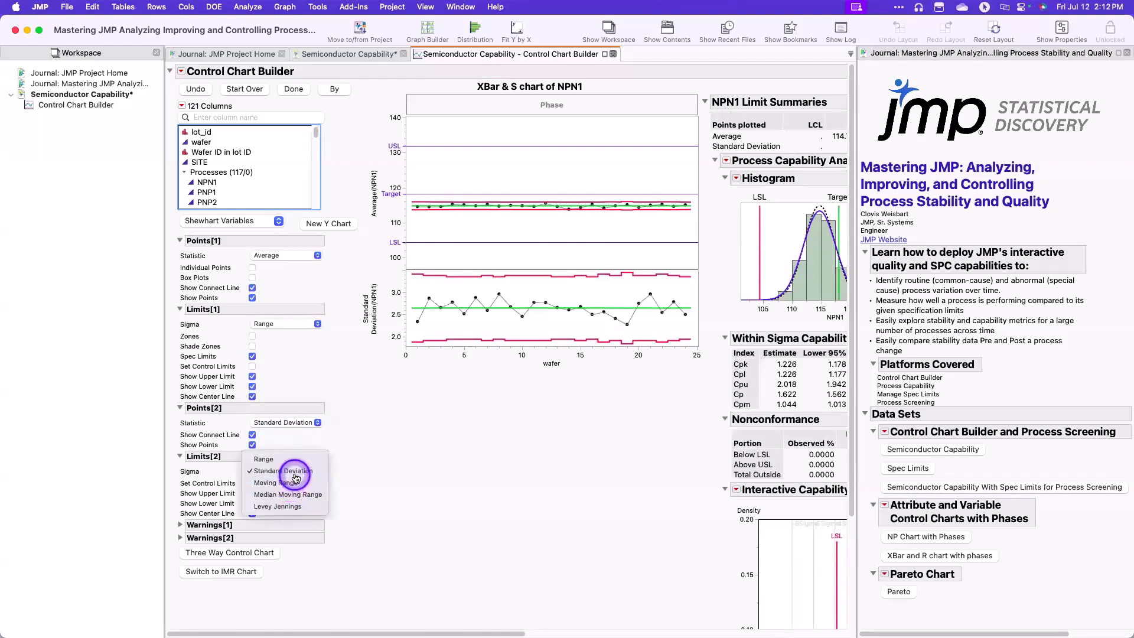
pyautogui.click(292, 471)
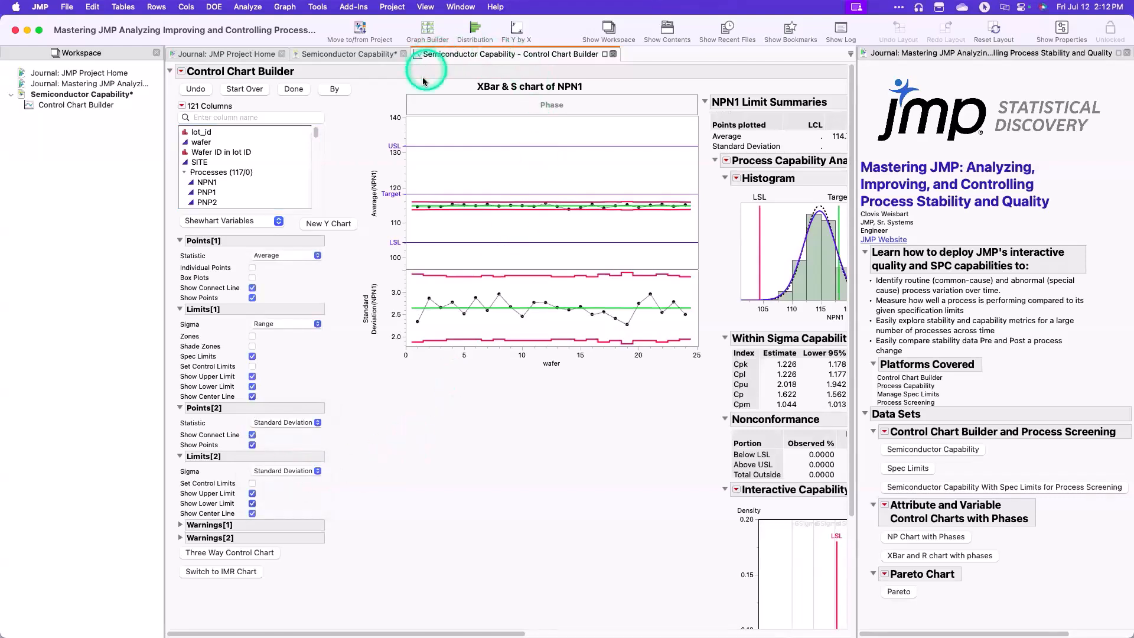
# Step: Set the Limits[1] sigma of the average chart to Standard Deviation, keeping Average as its plotted statistic
pyautogui.click(290, 337)
pyautogui.click(294, 333)
pyautogui.click(279, 255)
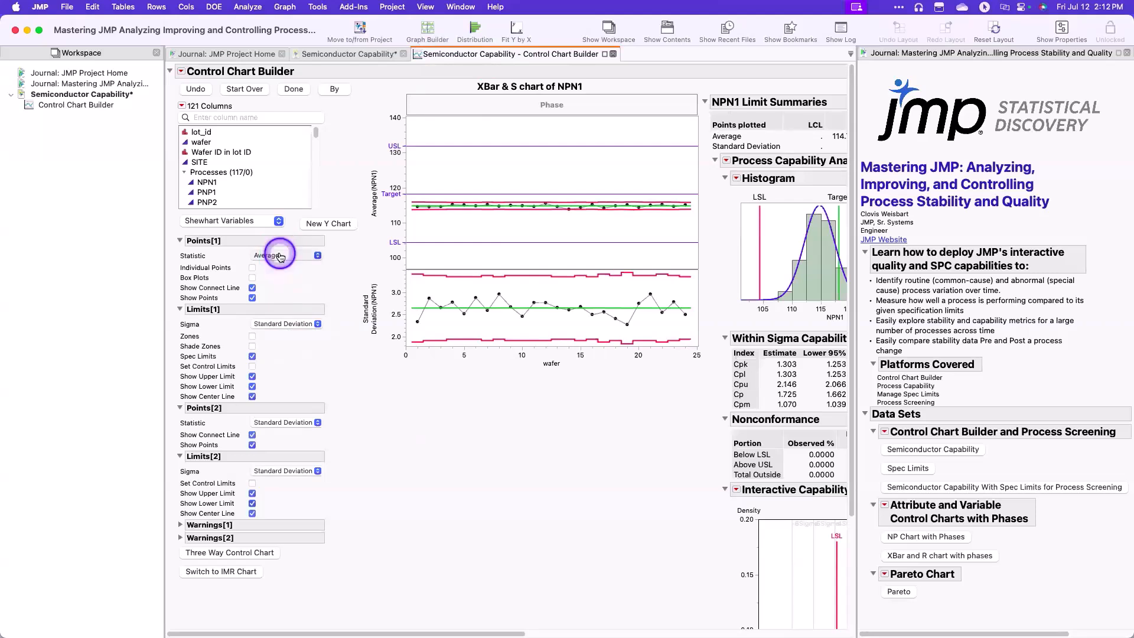
pyautogui.click(293, 254)
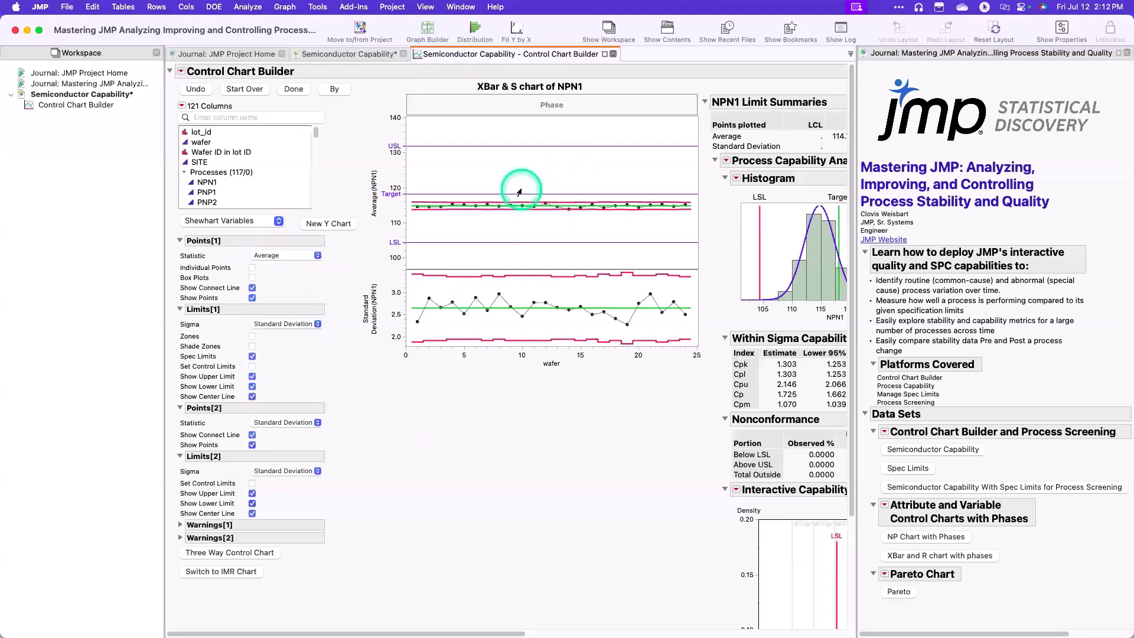
pyautogui.moveTo(471, 87); pyautogui.dragTo(522, 91)
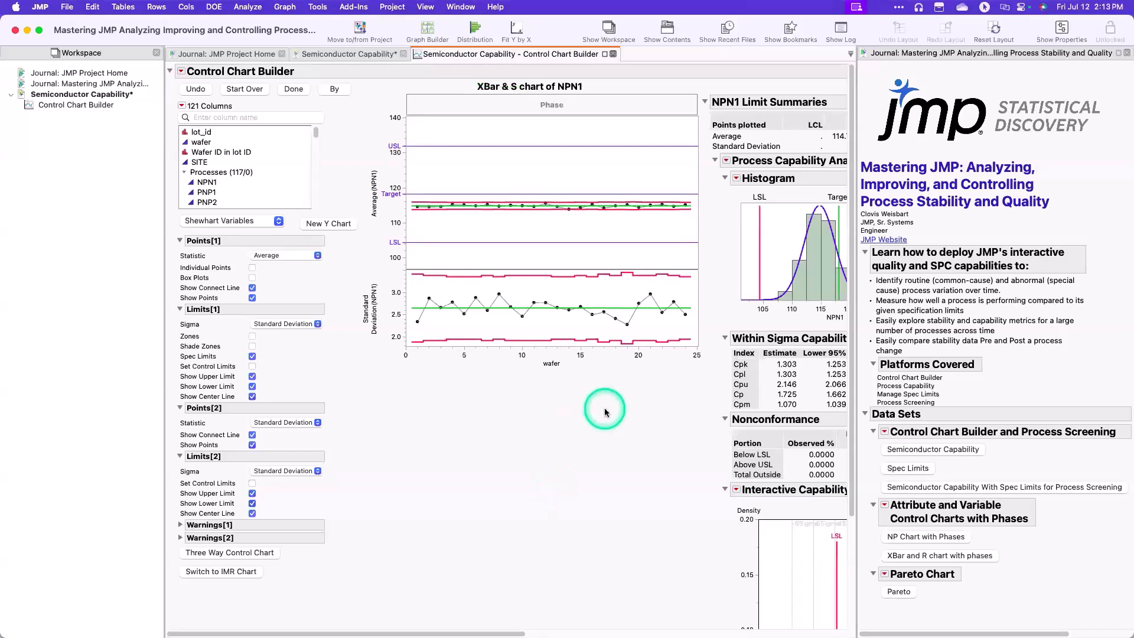
pyautogui.hscroll(3, 604, 407)
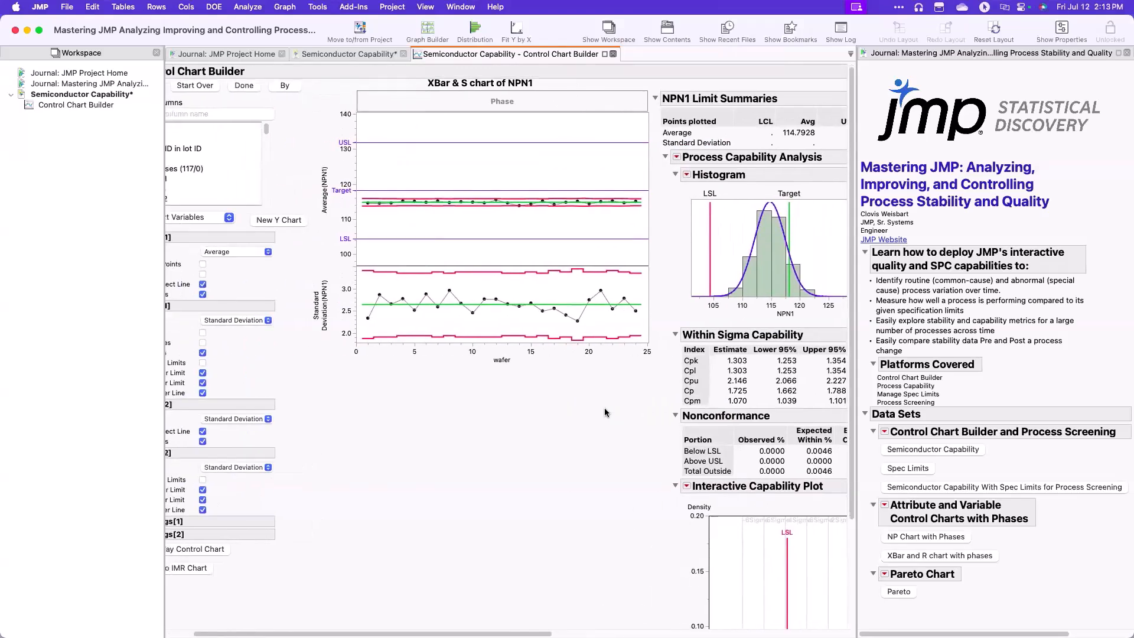
pyautogui.hscroll(-3, 494, 226)
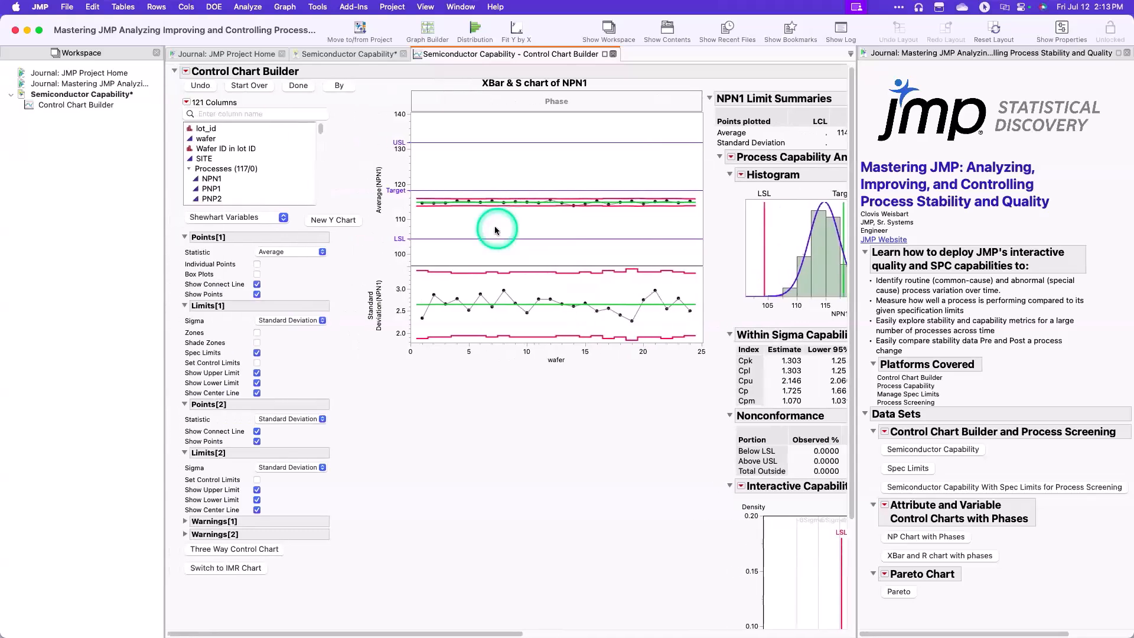
pyautogui.click(181, 71)
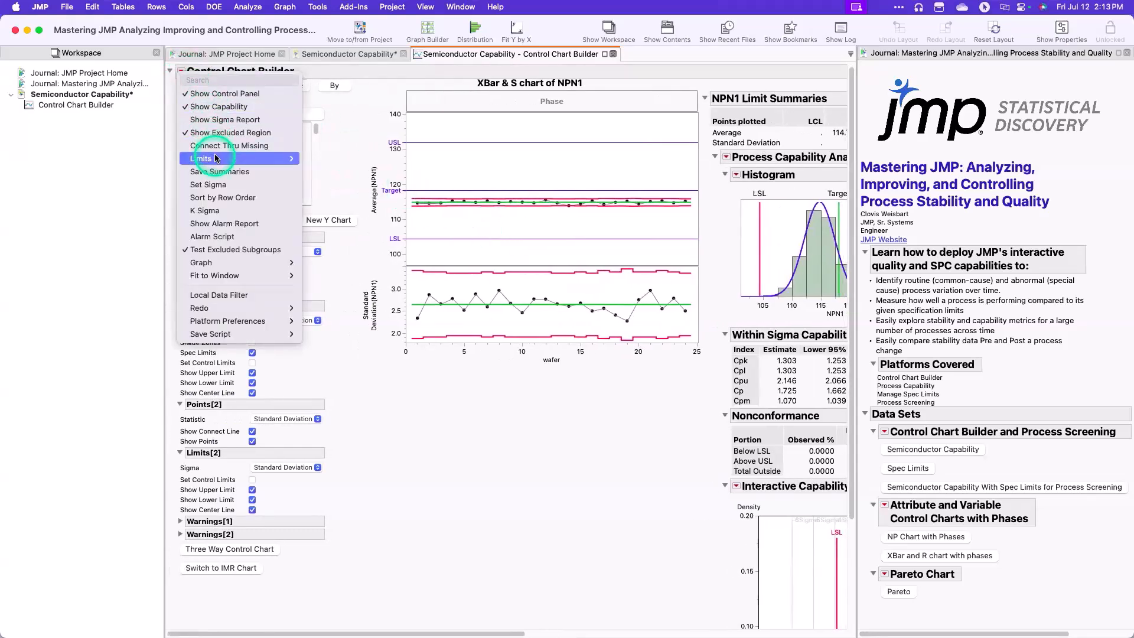
pyautogui.moveTo(236, 158)
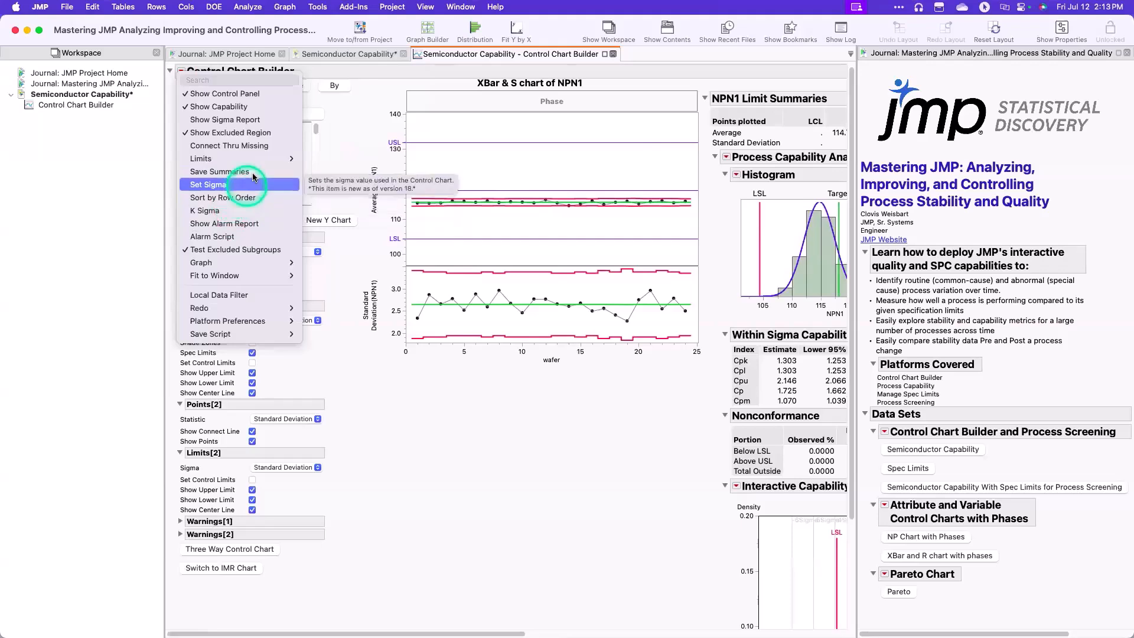
pyautogui.click(473, 170)
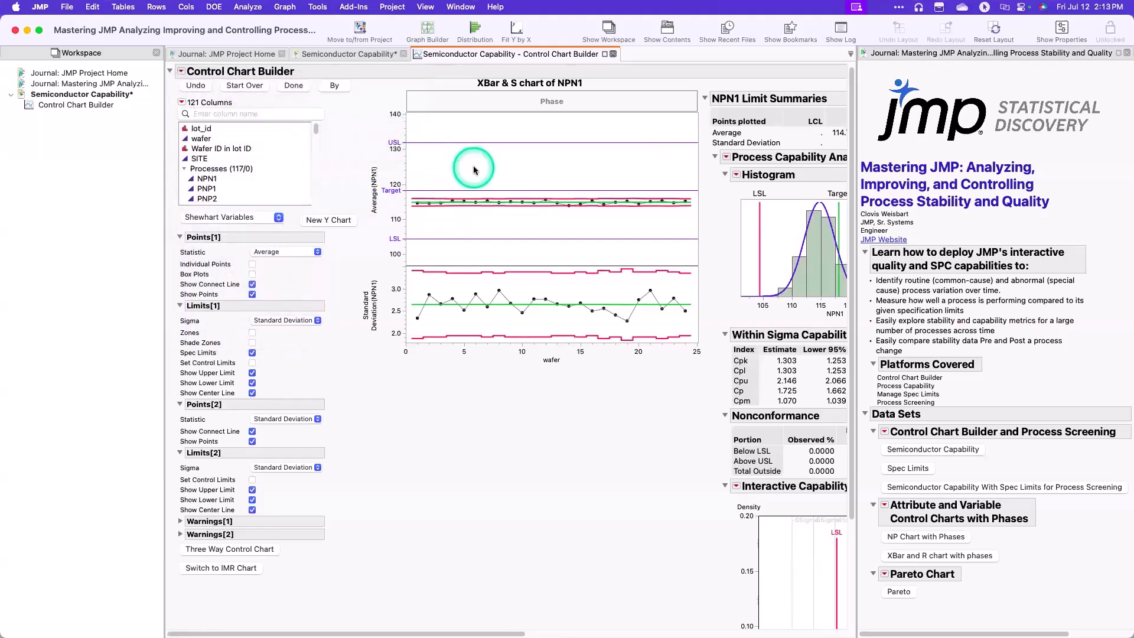
# Step: Show box plots on the average chart of NPN1
pyautogui.rightClick(473, 170)
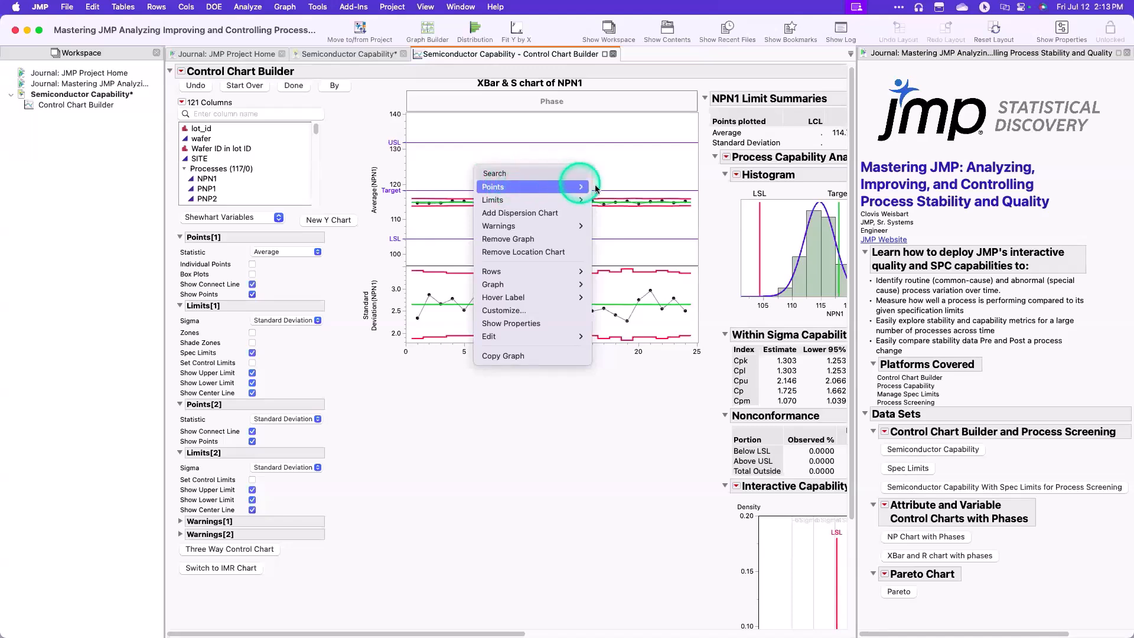
pyautogui.moveTo(561, 187)
pyautogui.click(642, 213)
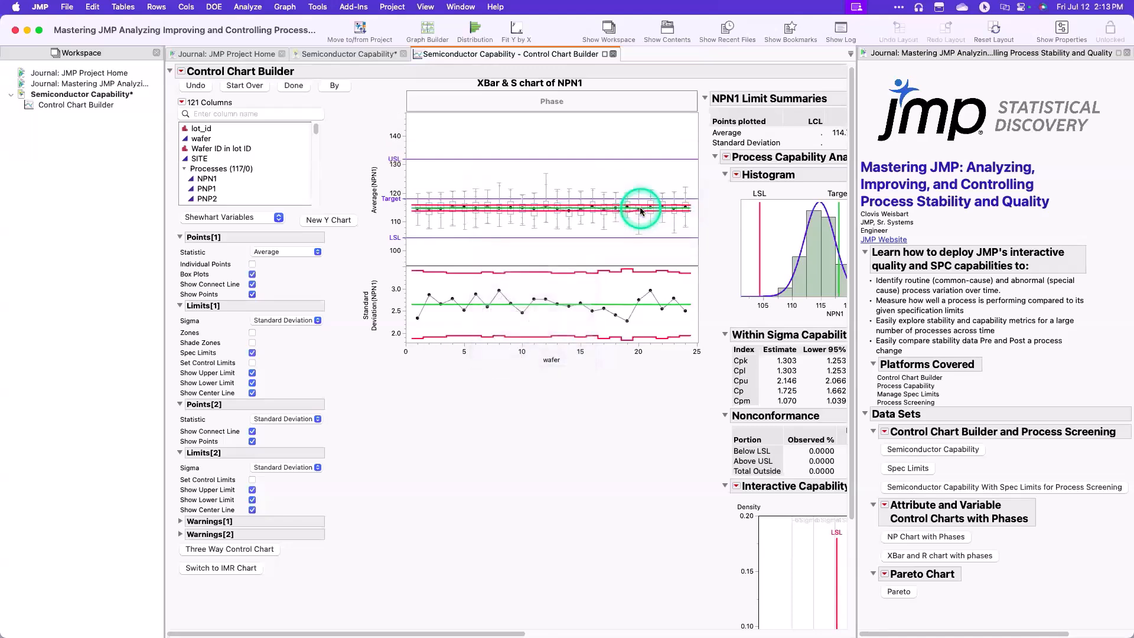
# Step: Try showing the individual points on the average chart, and hide them again
pyautogui.rightClick(511, 157)
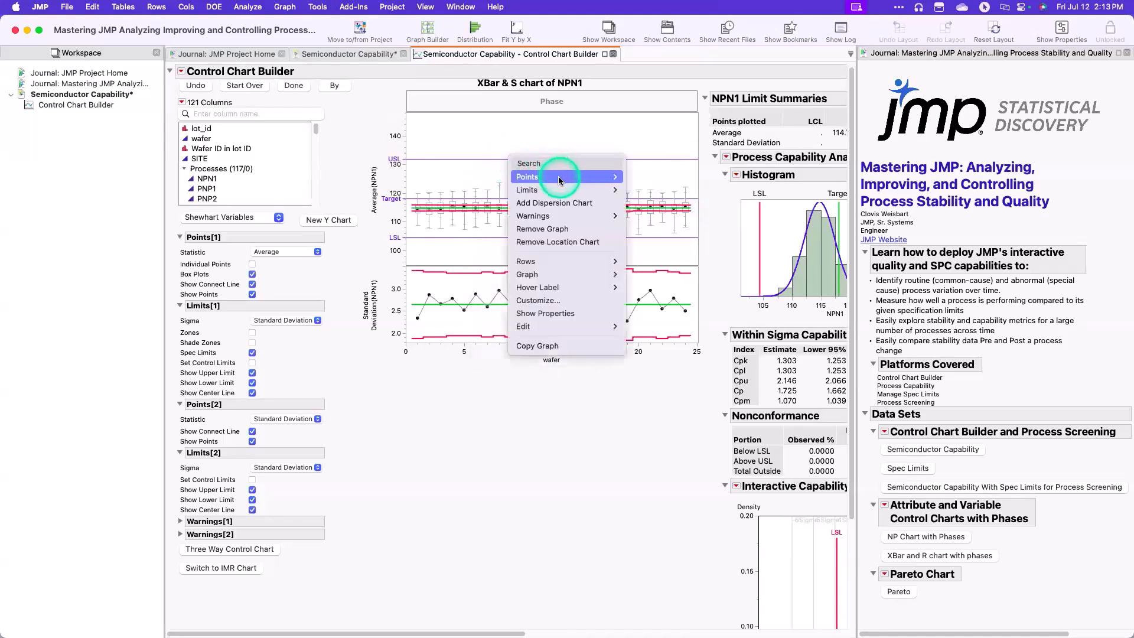
pyautogui.moveTo(614, 178)
pyautogui.click(661, 182)
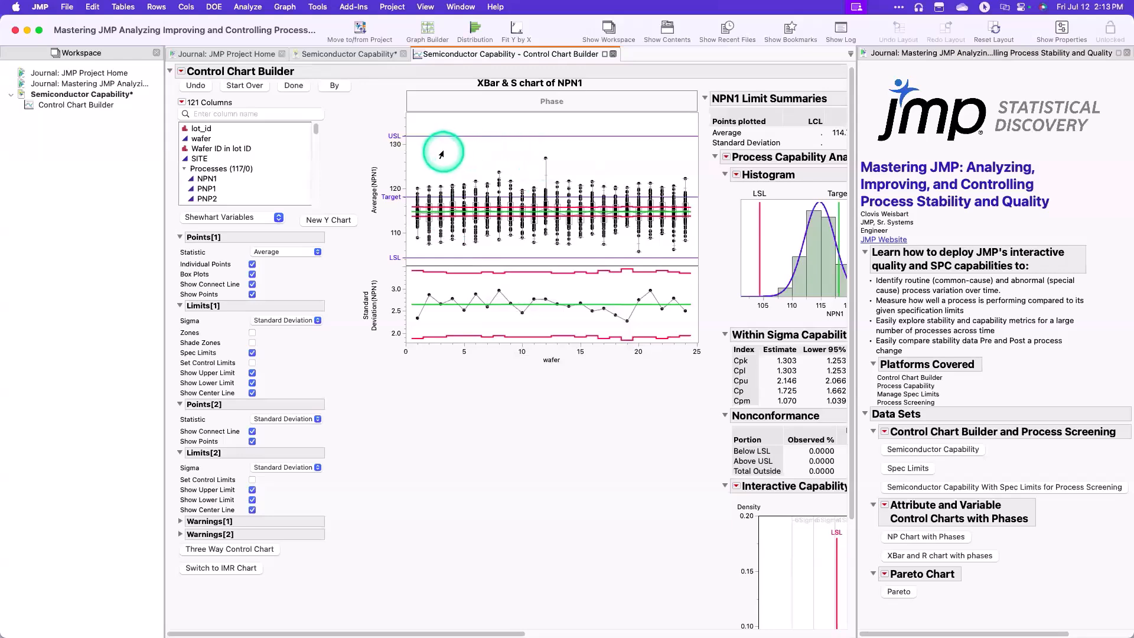
pyautogui.rightClick(506, 165)
pyautogui.moveTo(567, 181)
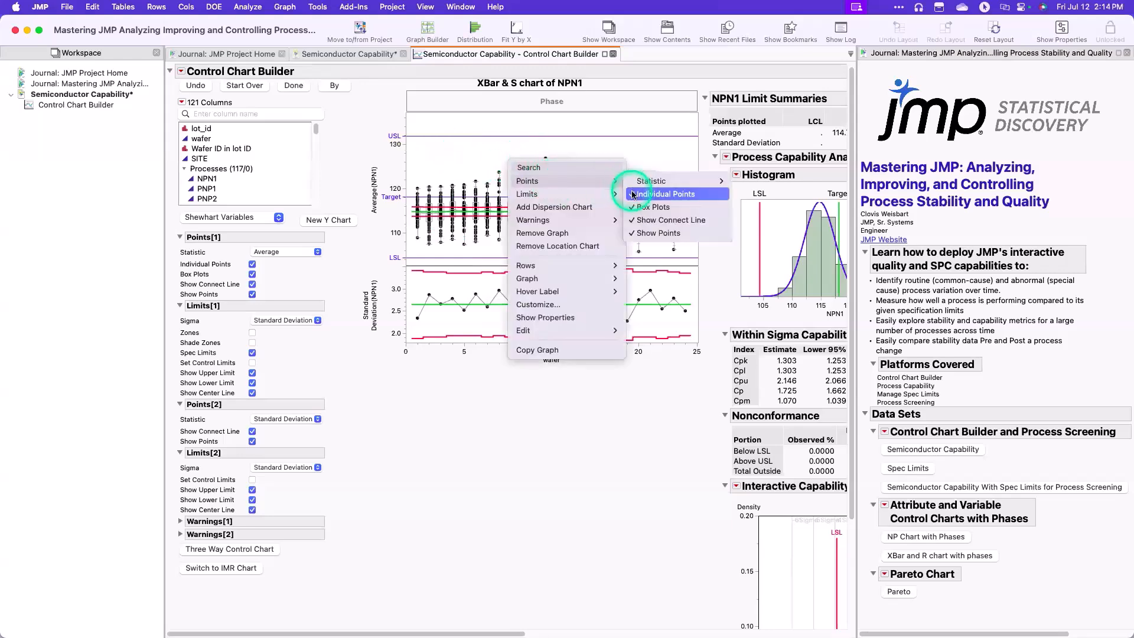
pyautogui.click(639, 197)
pyautogui.click(519, 310)
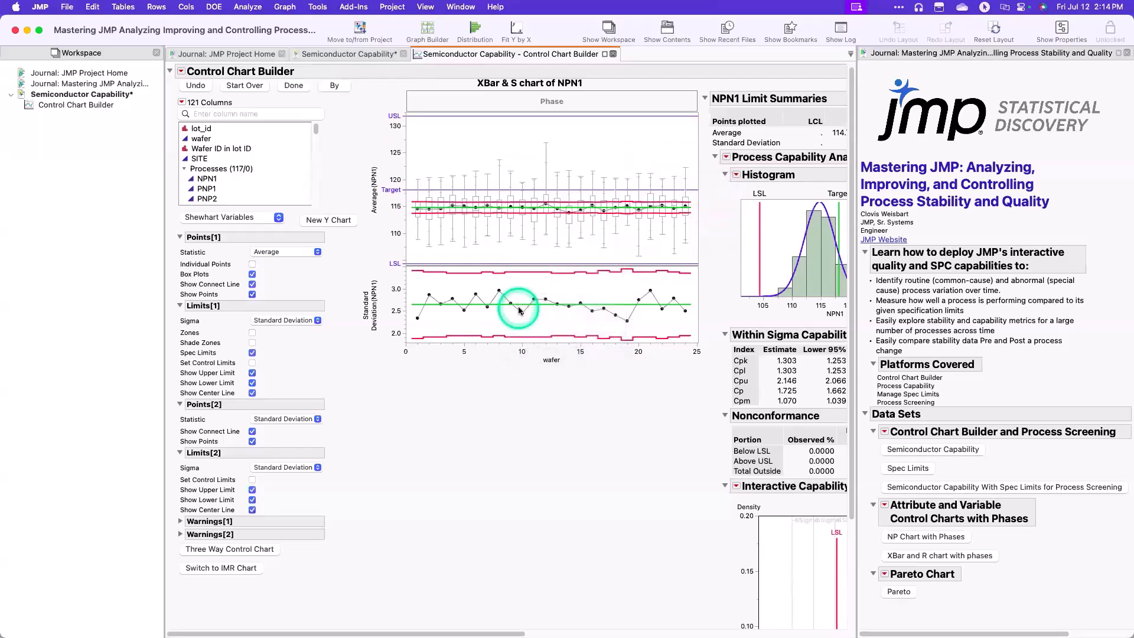
# Step: Review the warning options of the average chart and pick from its Tests
pyautogui.rightClick(465, 157)
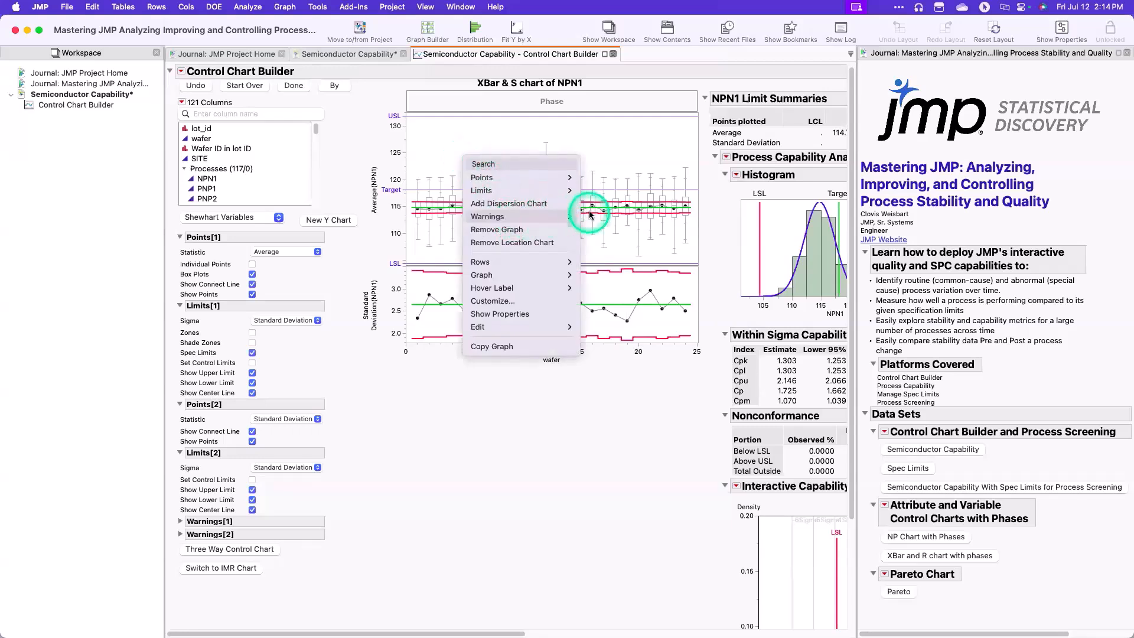
pyautogui.moveTo(590, 214)
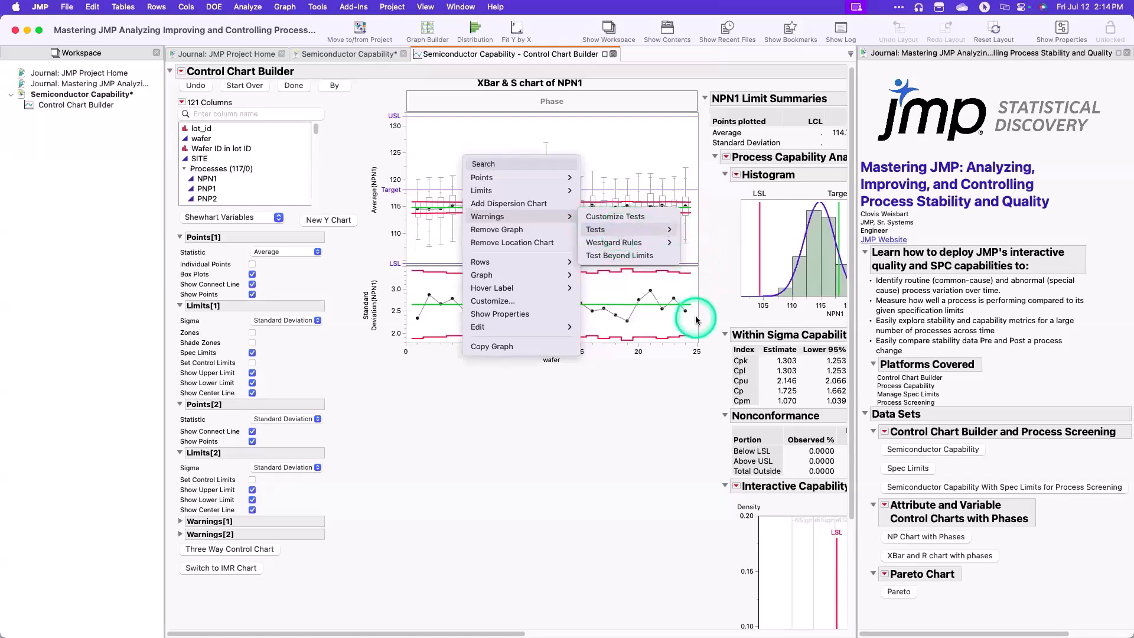
pyautogui.moveTo(666, 229)
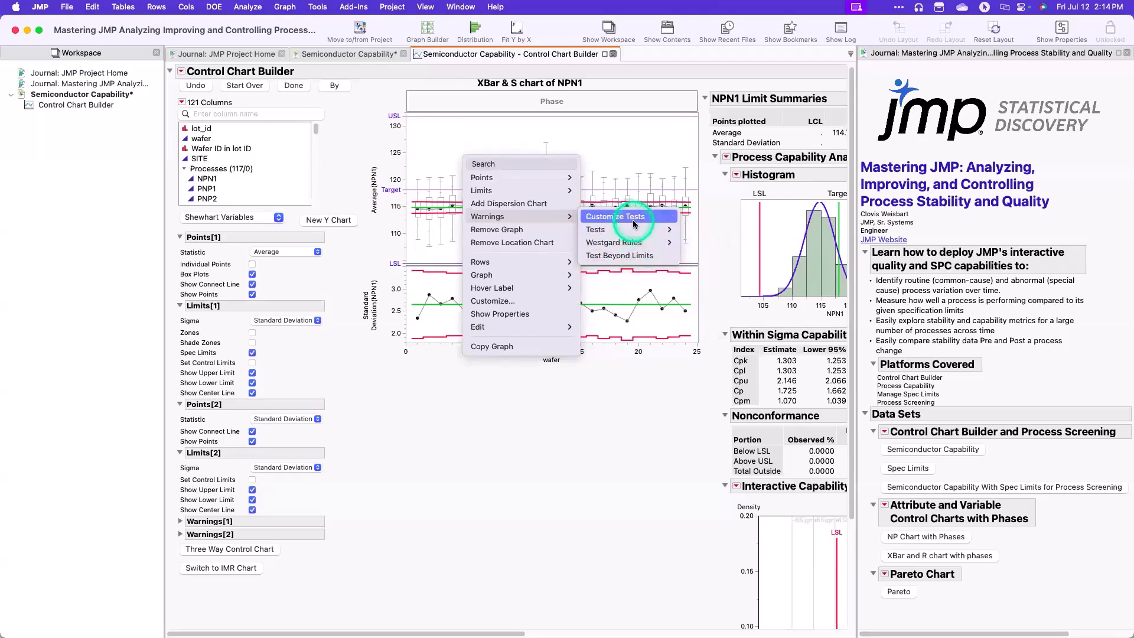
pyautogui.click(691, 234)
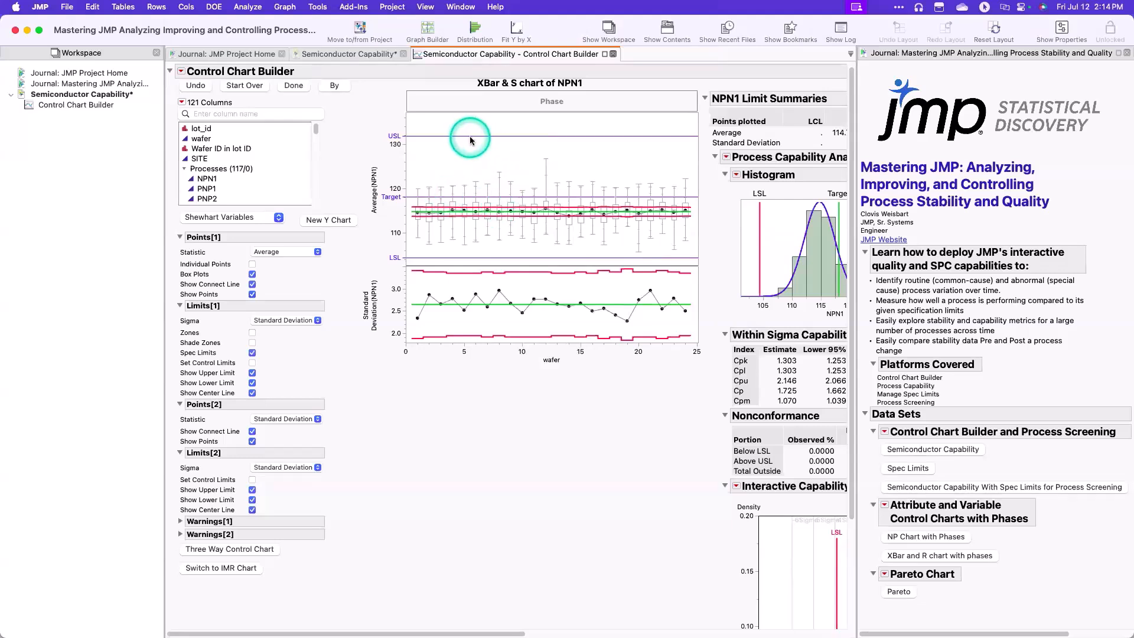
# Step: Turn on Shade Zones and Zones for the limits of the average chart
pyautogui.rightClick(563, 163)
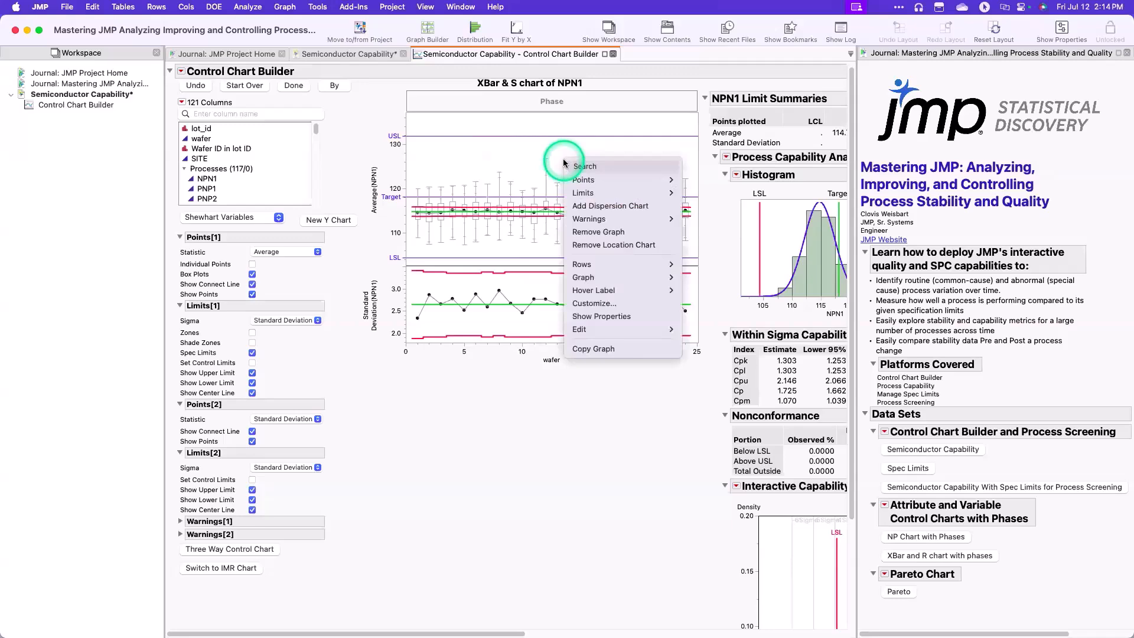
pyautogui.moveTo(622, 193)
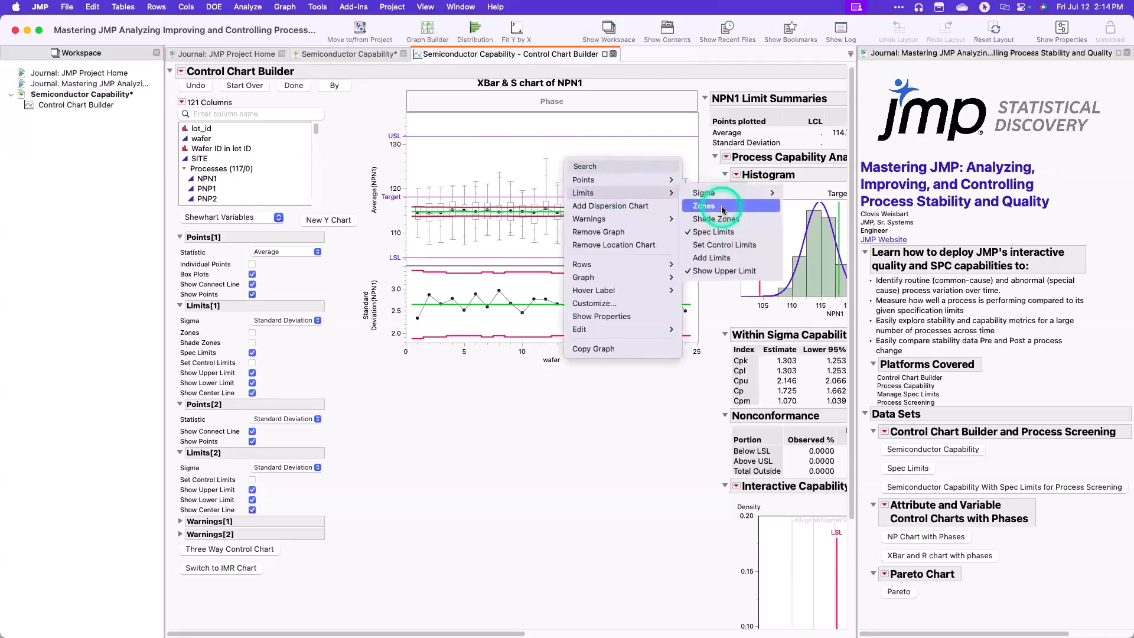
pyautogui.click(724, 219)
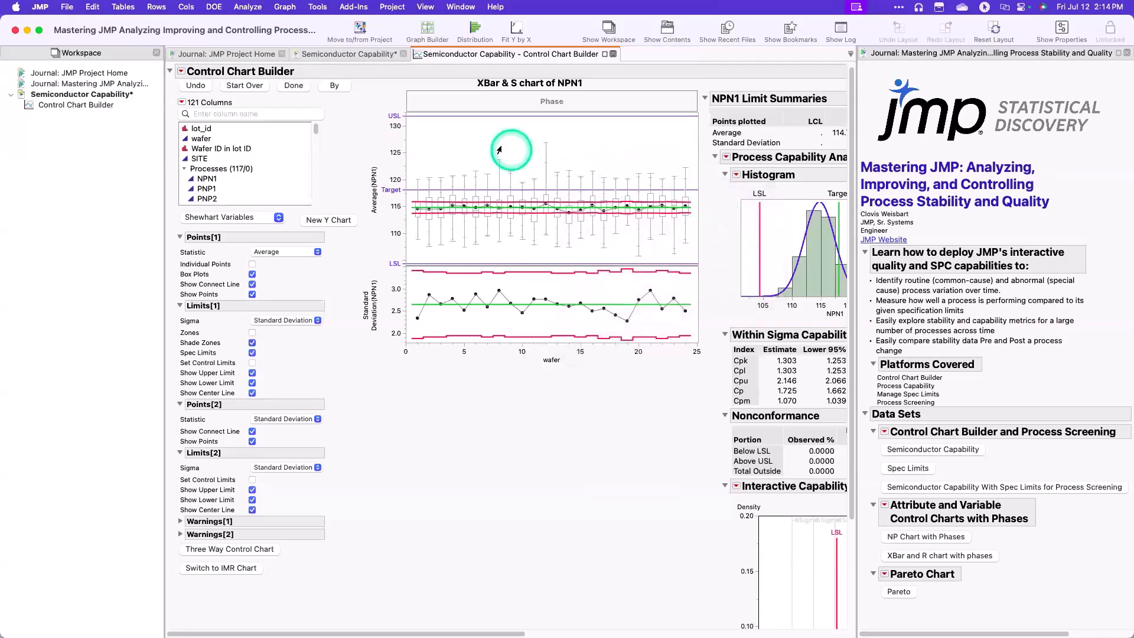
pyautogui.rightClick(563, 171)
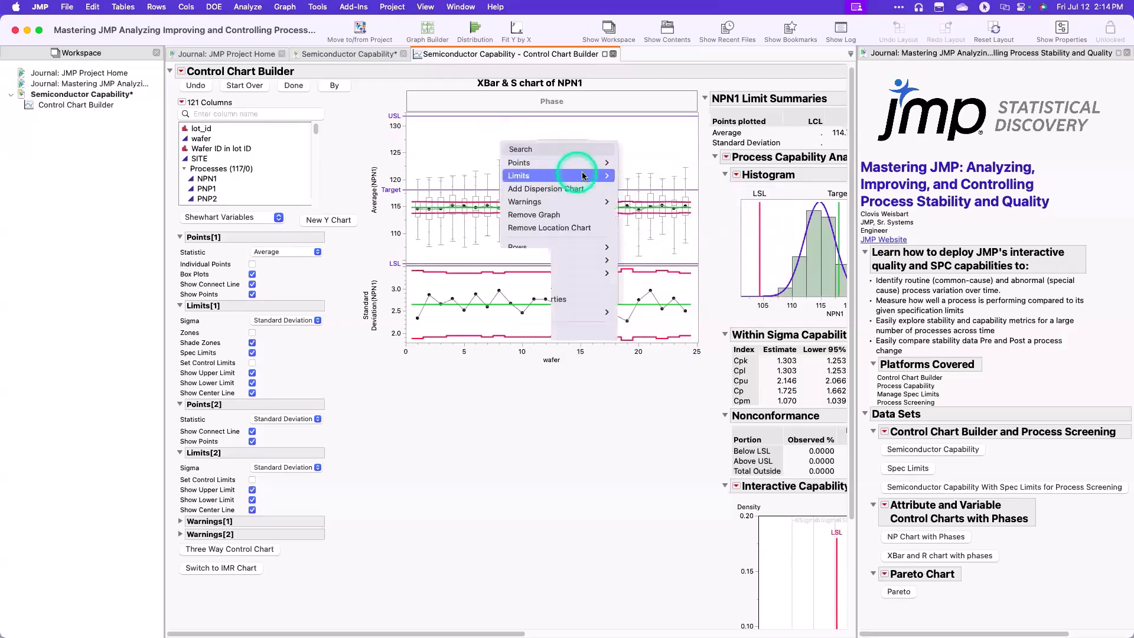
pyautogui.click(627, 188)
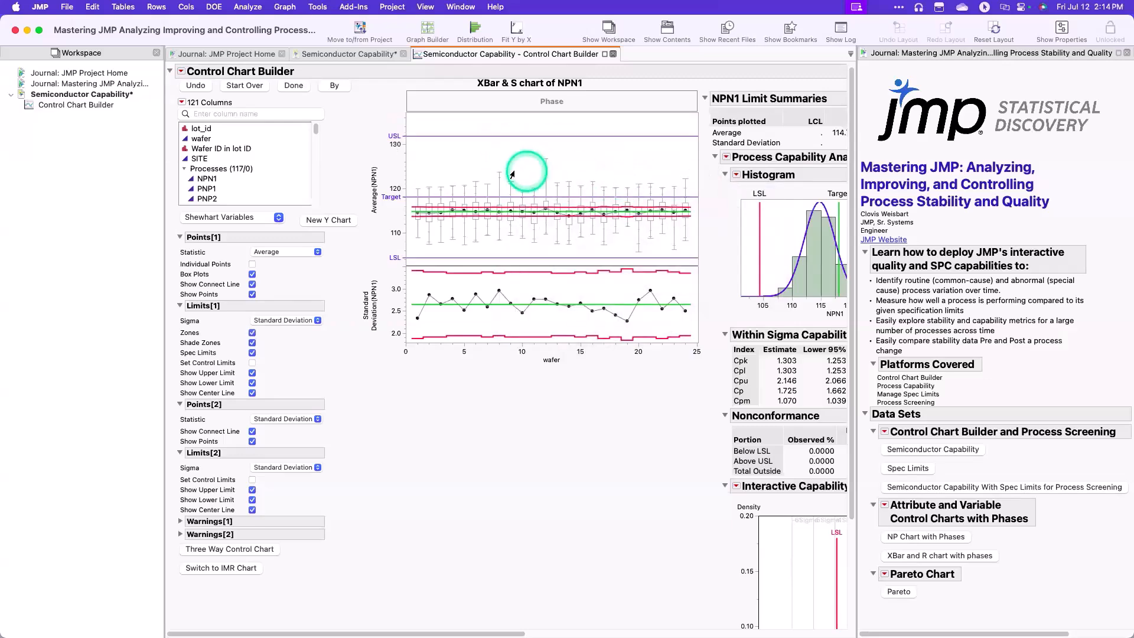
# Step: Set the Limits[1] sigma of the average chart to Range
pyautogui.rightClick(476, 154)
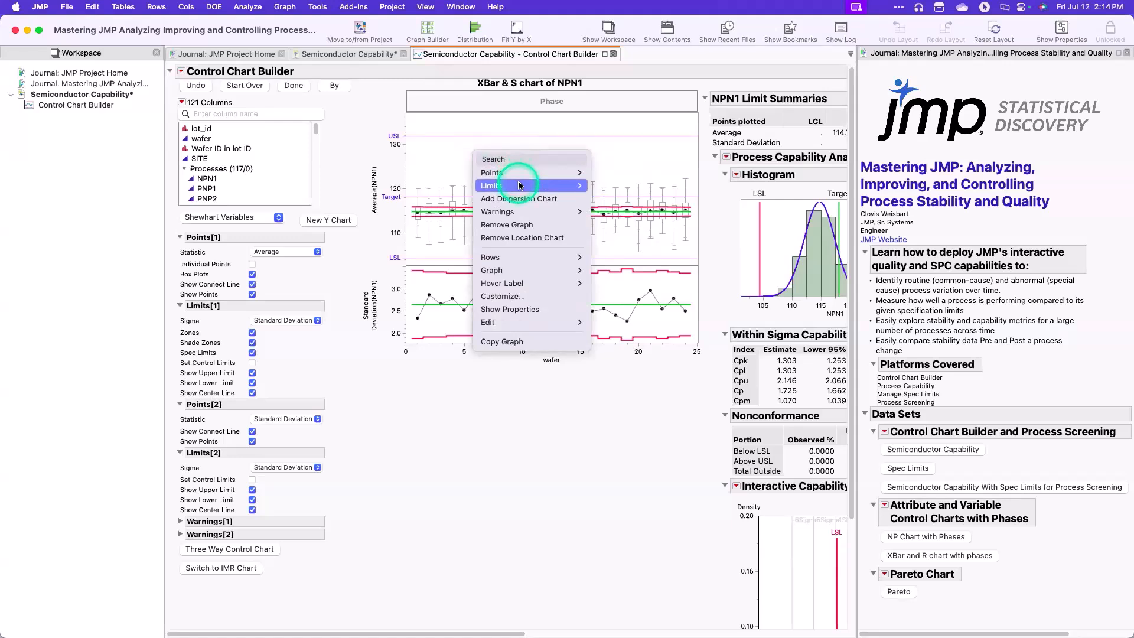
pyautogui.moveTo(552, 186)
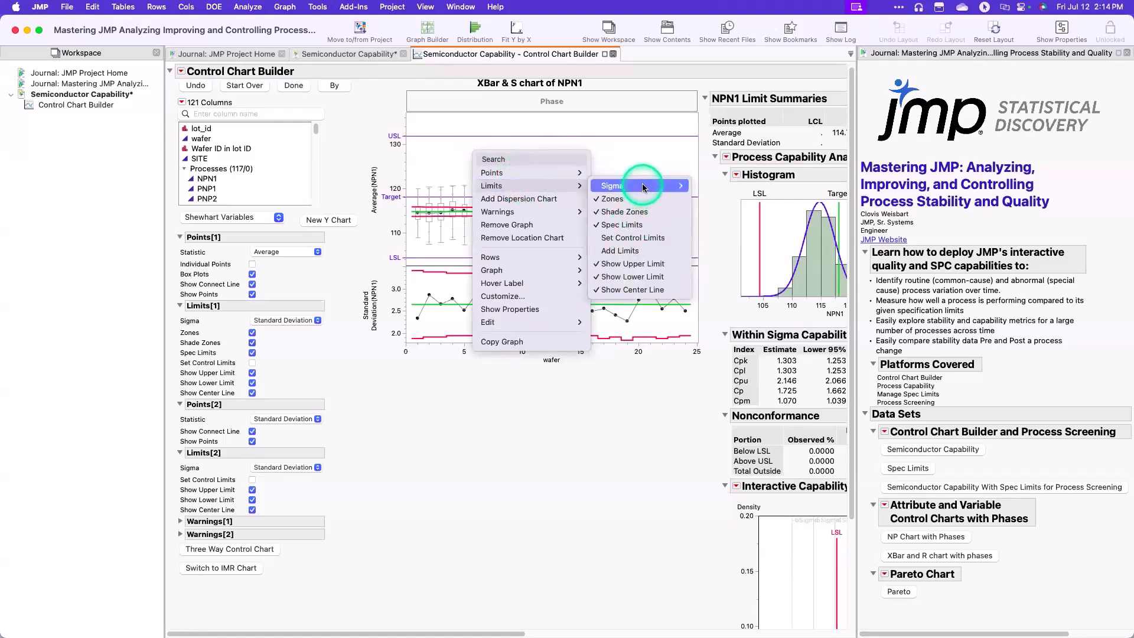
pyautogui.click(733, 195)
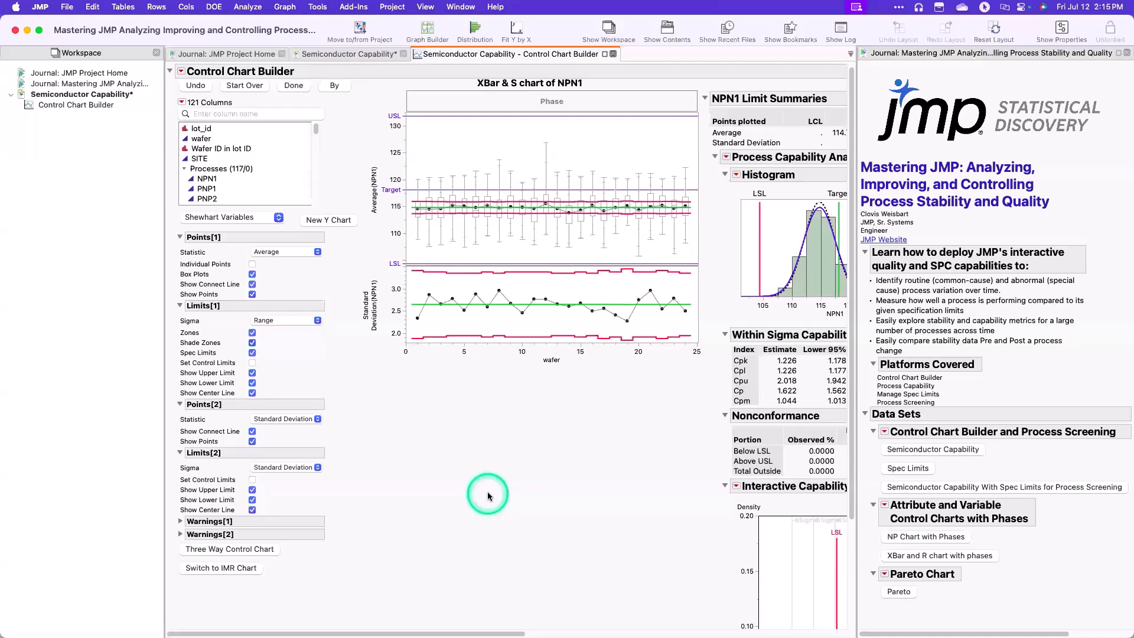
# Step: Convert the XBar & S chart of NPN1 into a Three Way Control Chart
pyautogui.click(245, 550)
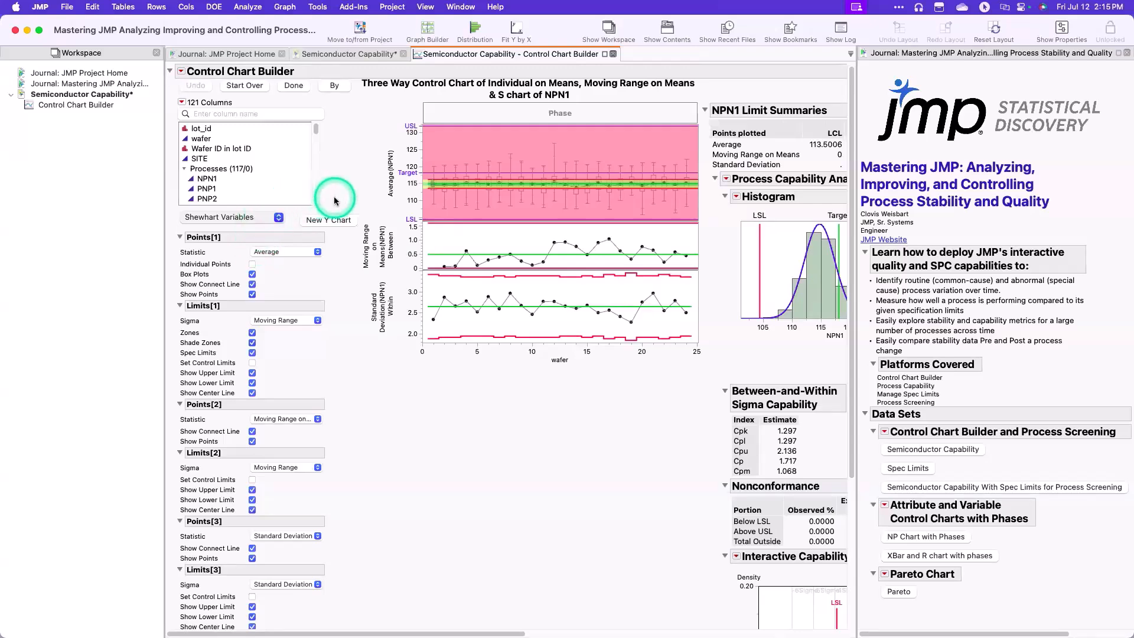
pyautogui.scroll(-2, 362, 334)
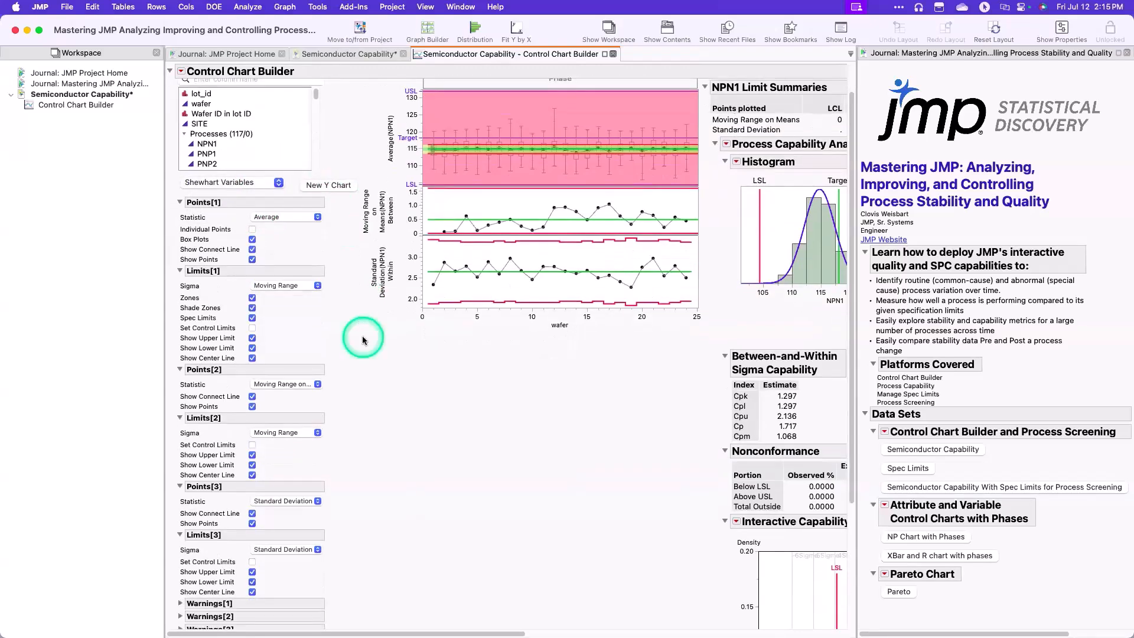
pyautogui.click(311, 288)
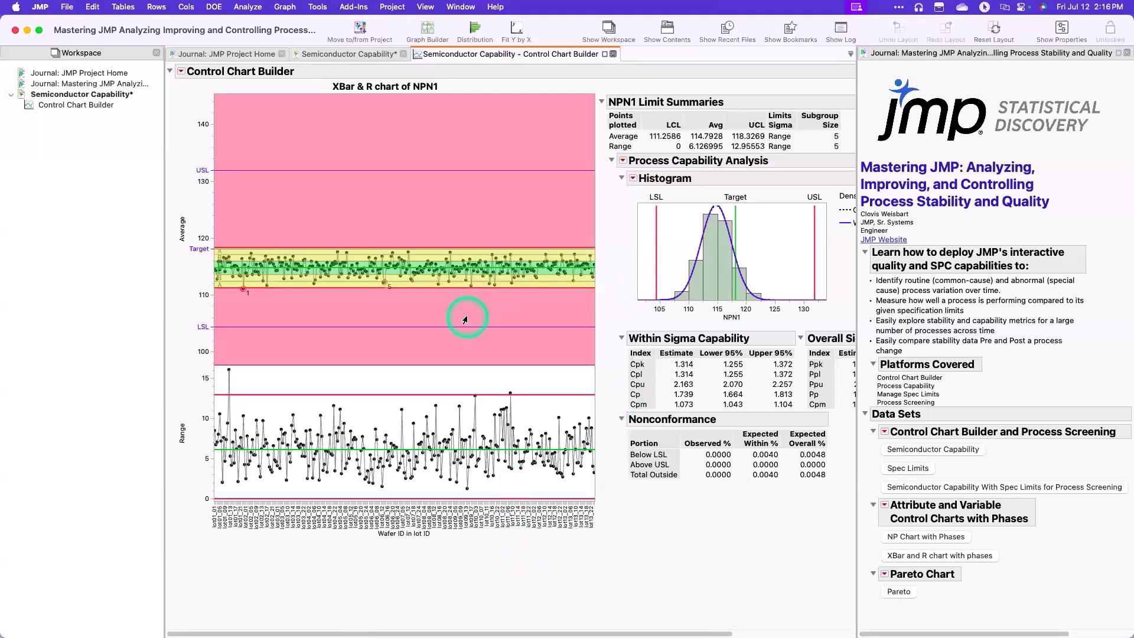
# Step: Show the control panel of the XBar & R chart of NPN1, and hide it again
pyautogui.click(182, 71)
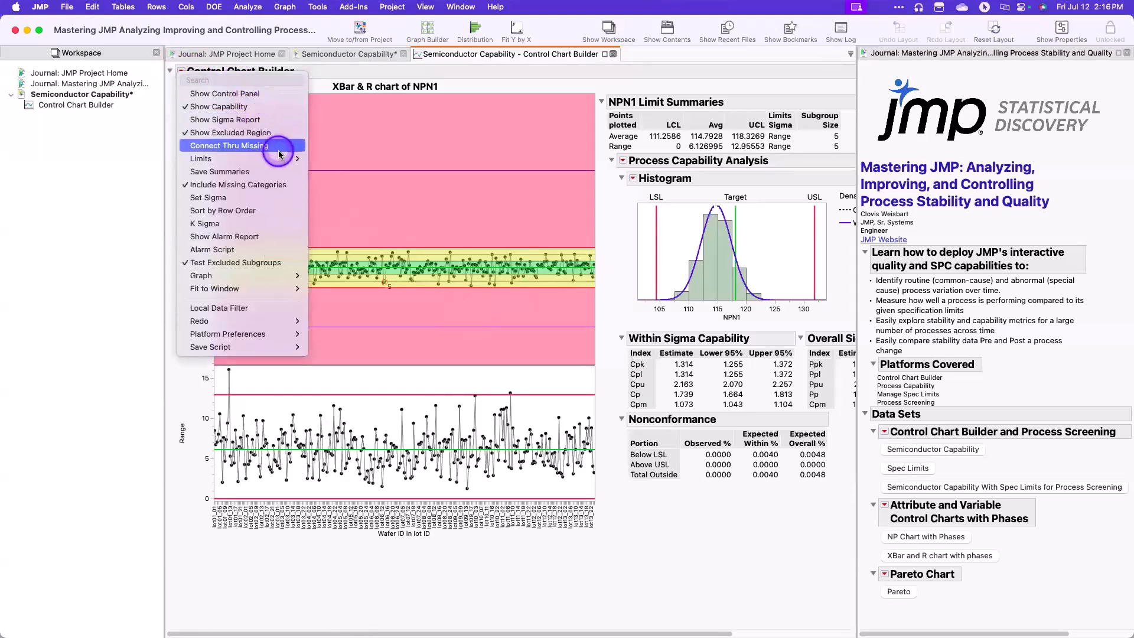
pyautogui.click(274, 91)
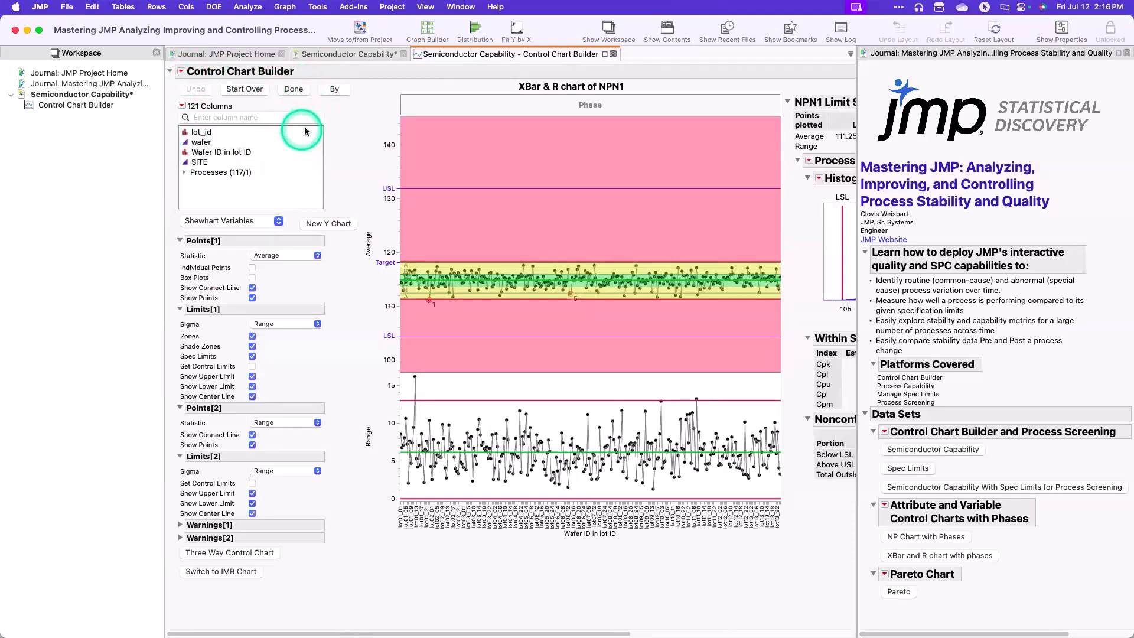
pyautogui.click(294, 89)
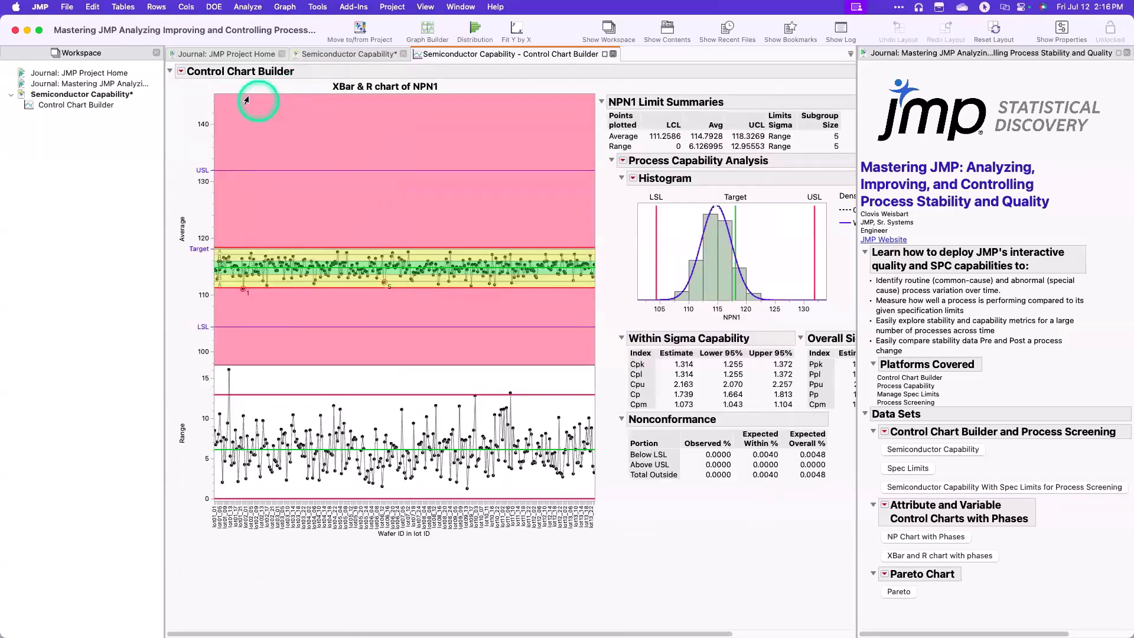
# Step: Add a Local Data Filter on wafer to the XBar & R chart of NPN1 and narrow its wafer range
pyautogui.click(181, 72)
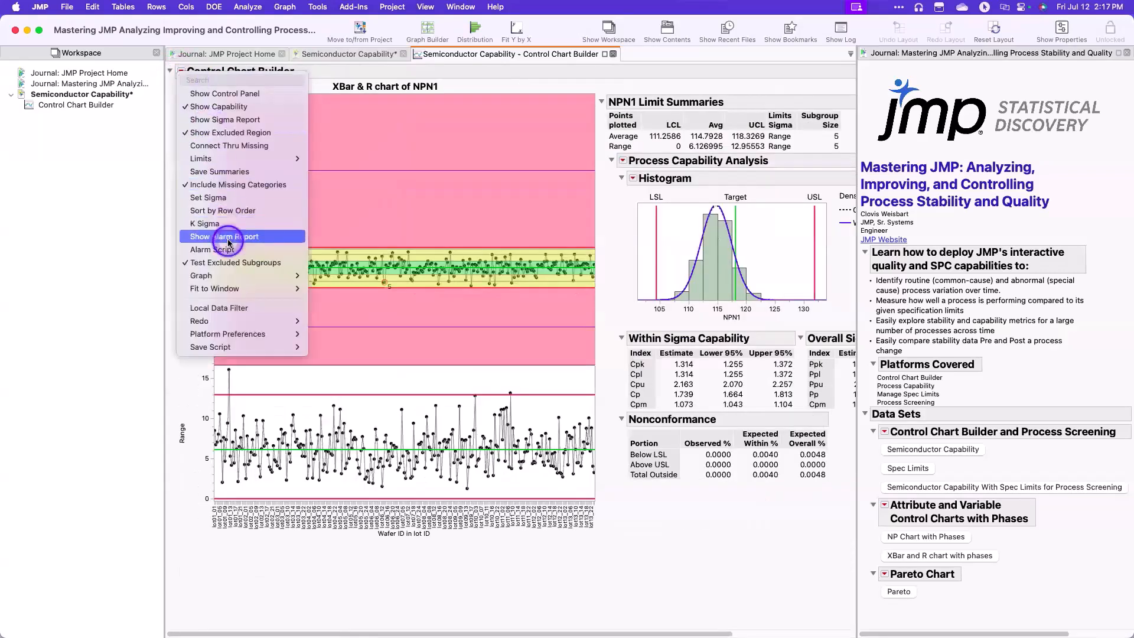
pyautogui.click(245, 306)
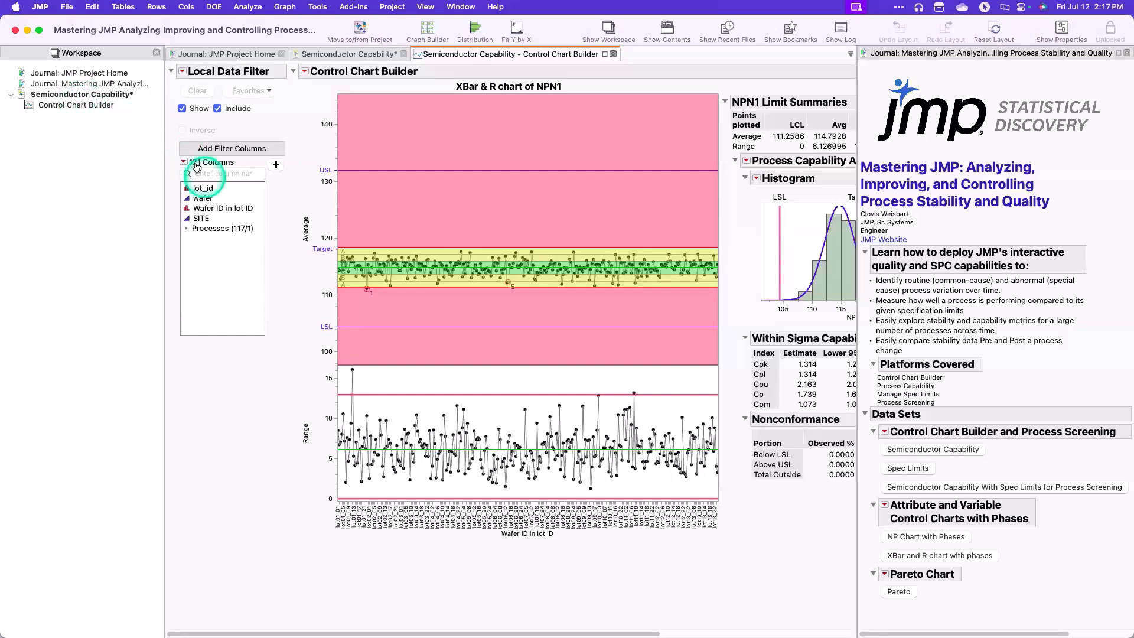
pyautogui.click(210, 200)
pyautogui.click(241, 250)
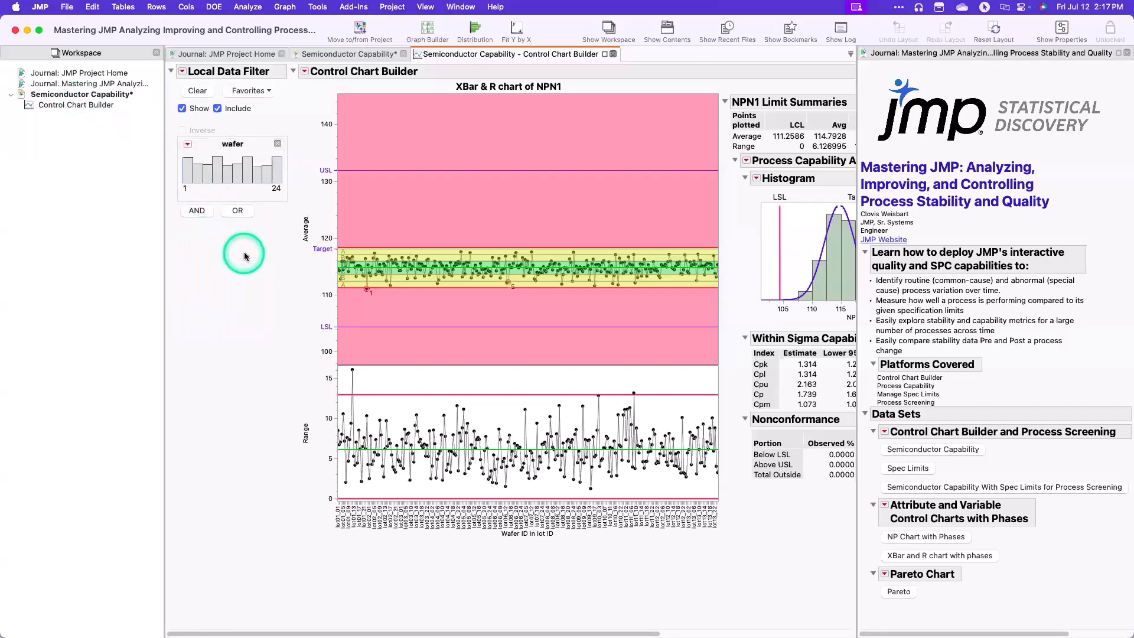
pyautogui.moveTo(280, 172); pyautogui.dragTo(226, 178)
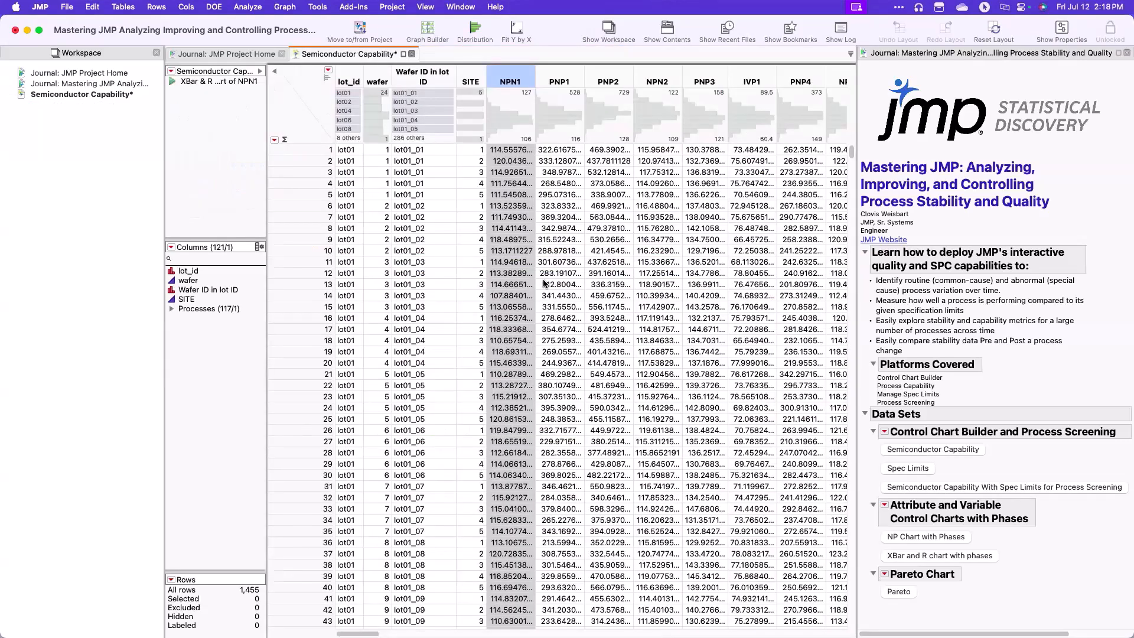